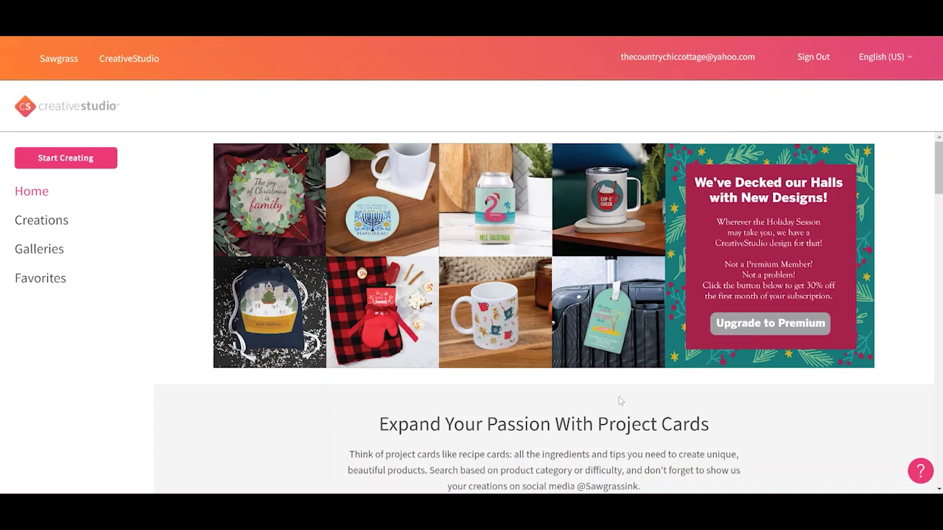
scroll(619, 400, down, 10)
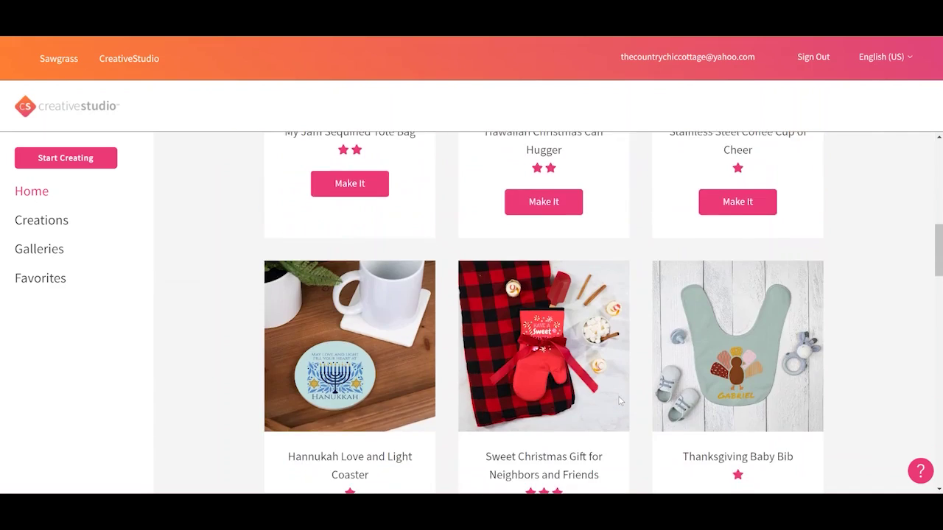
scroll(619, 400, down, 8)
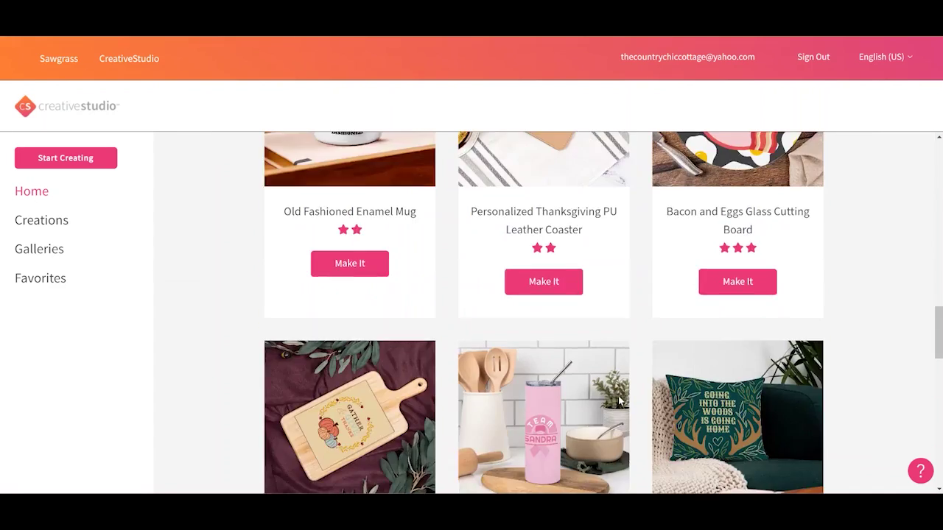
scroll(620, 400, down, 3)
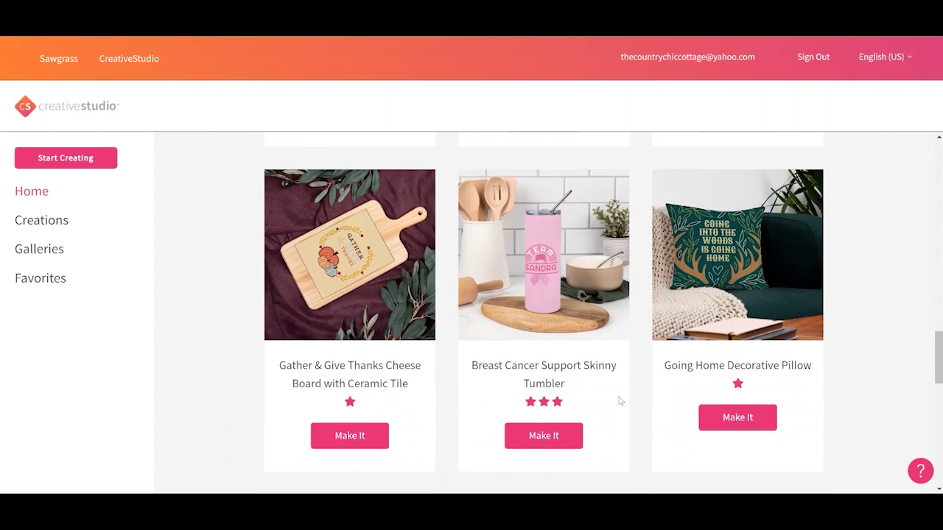
scroll(619, 401, down, 5)
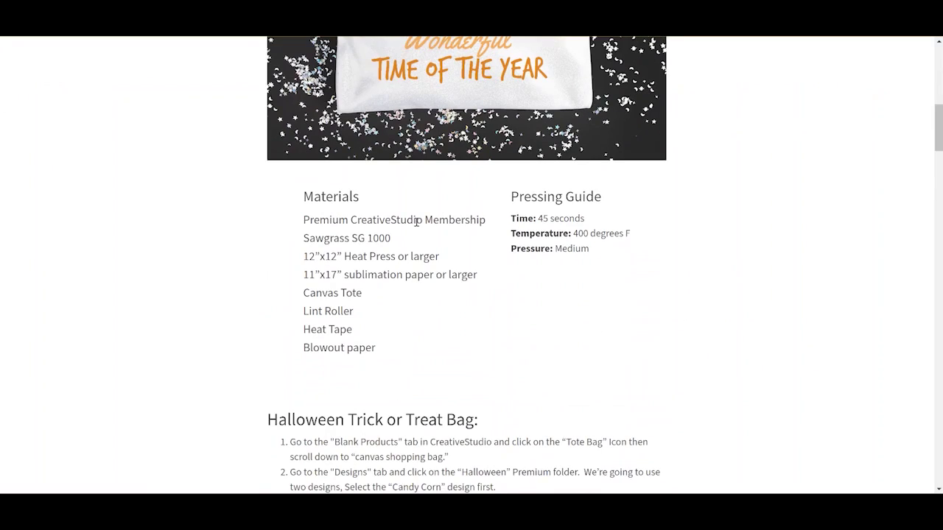
scroll(547, 274, down, 7)
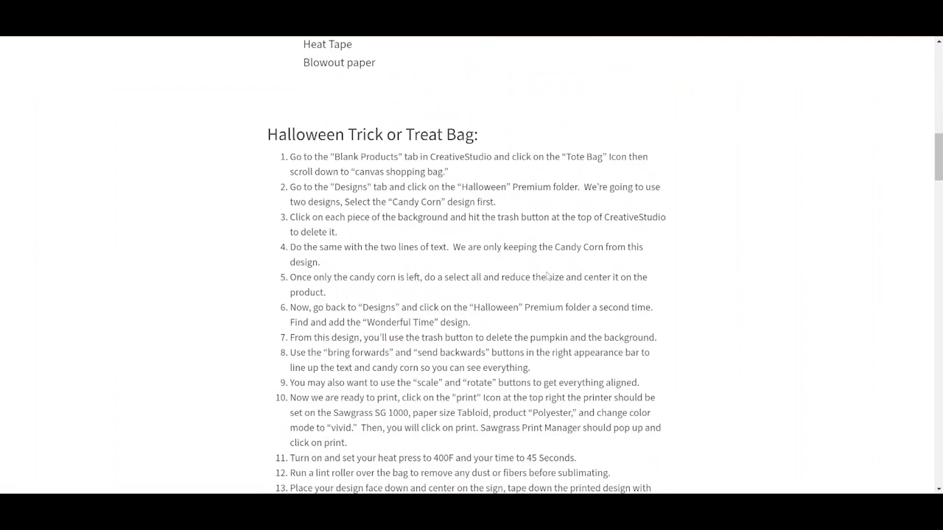
scroll(547, 276, up, 3)
drag(288, 156, 506, 210)
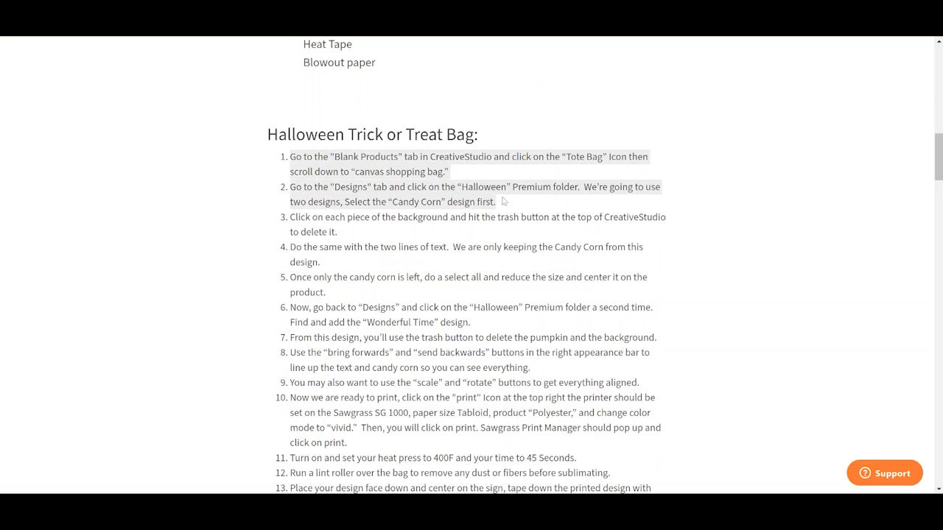
click(525, 213)
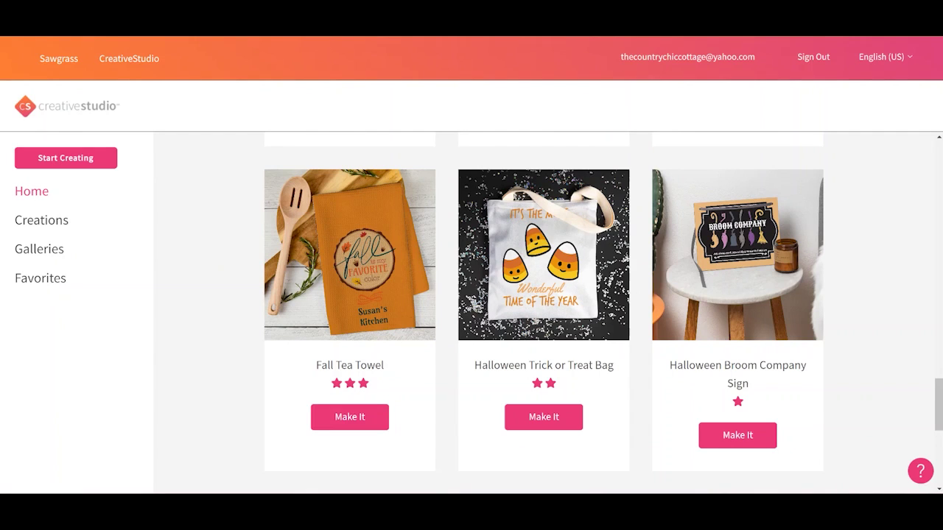
click(68, 159)
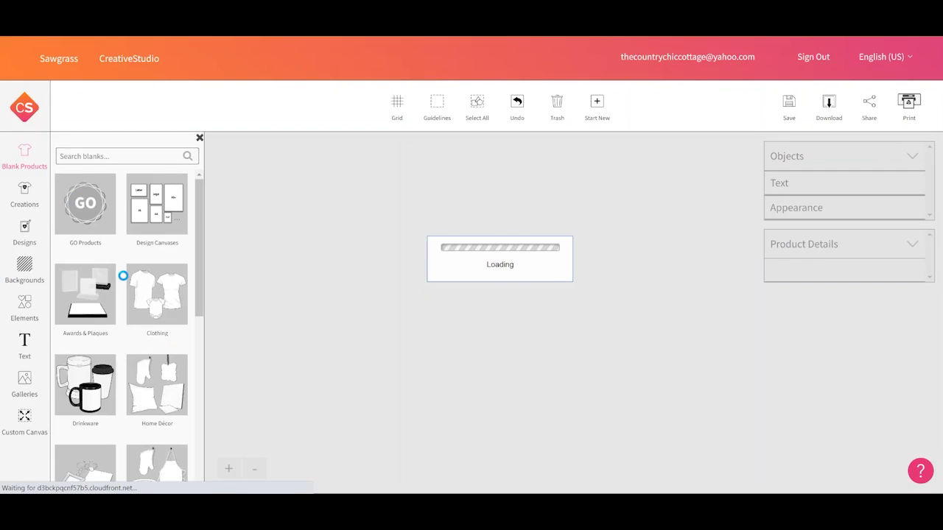
- Open the Drinkware category of blank products
scroll(144, 359, down, 4)
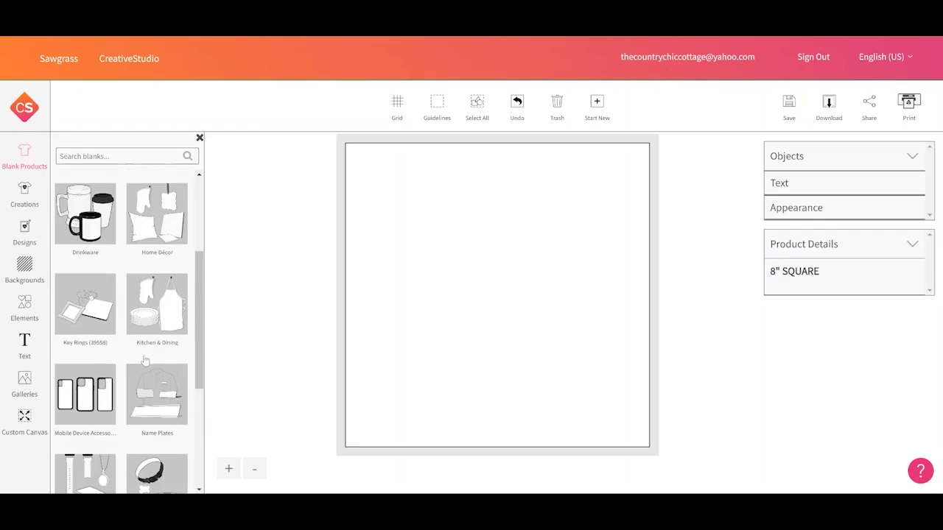
scroll(145, 359, down, 5)
scroll(145, 359, up, 6)
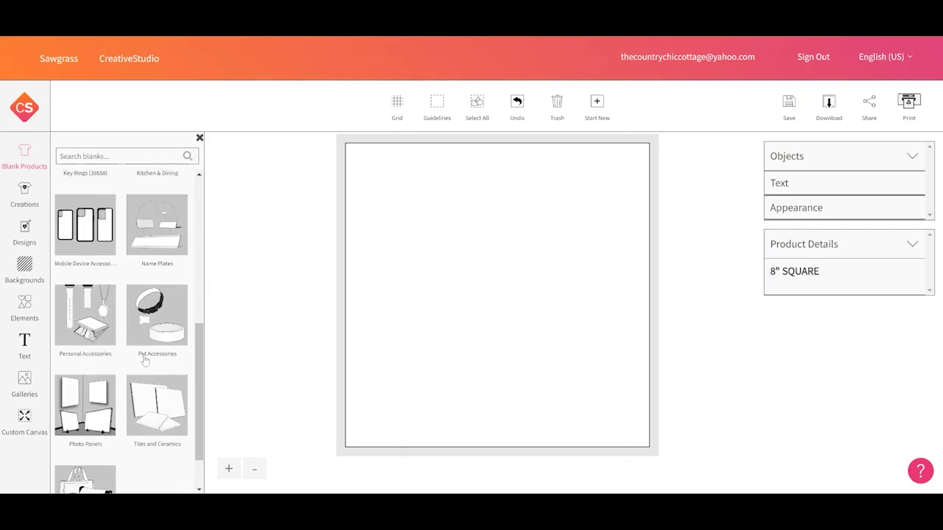
scroll(145, 360, up, 2)
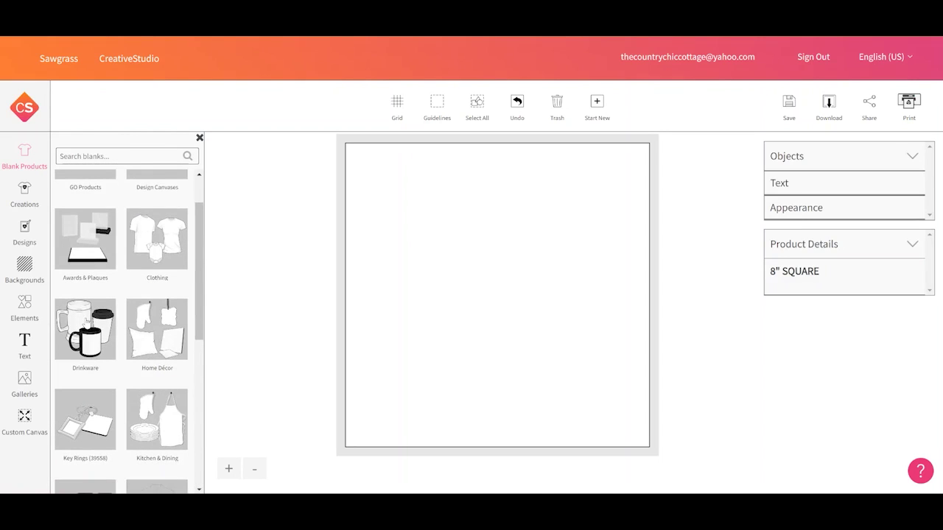
click(86, 322)
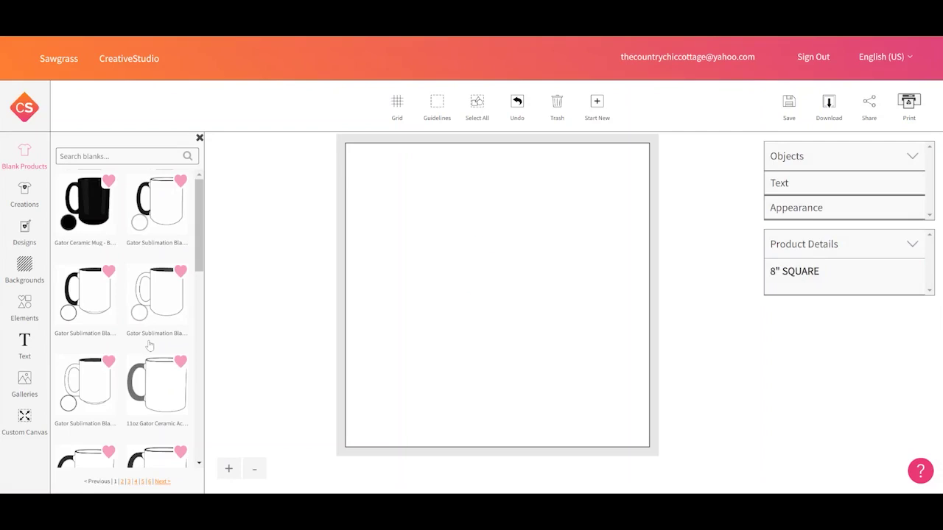
- Search '15oz mug' and pick the DyeTrans Sublimation Coated Ceramic 15oz Mug
scroll(149, 345, down, 5)
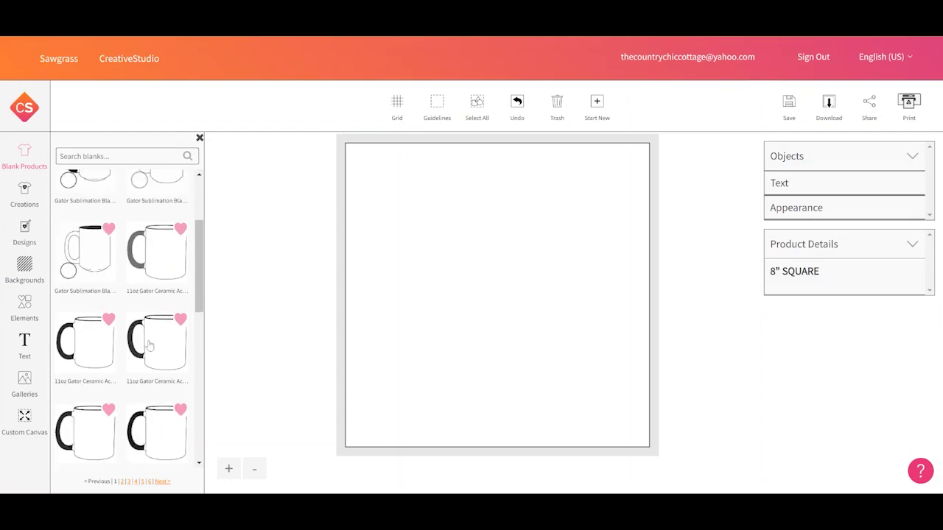
scroll(150, 344, down, 1)
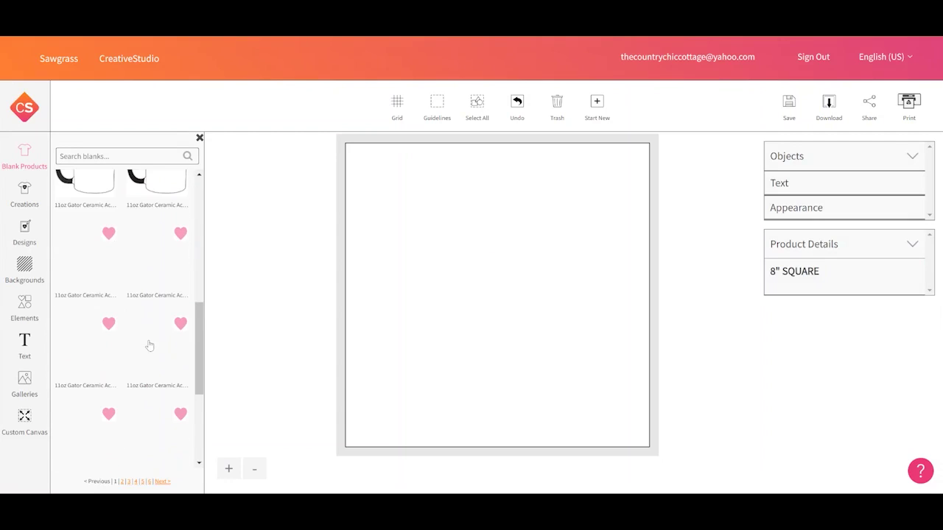
scroll(150, 343, up, 3)
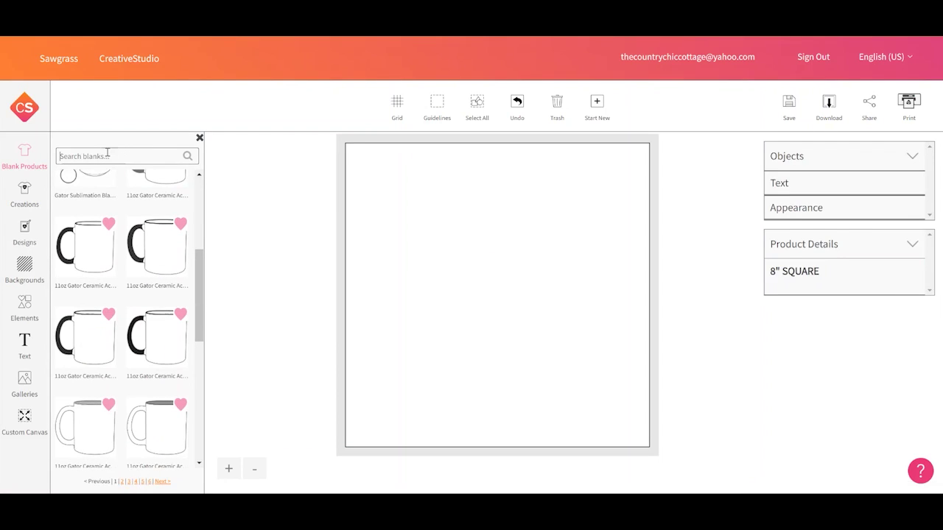
text(15oz mug)
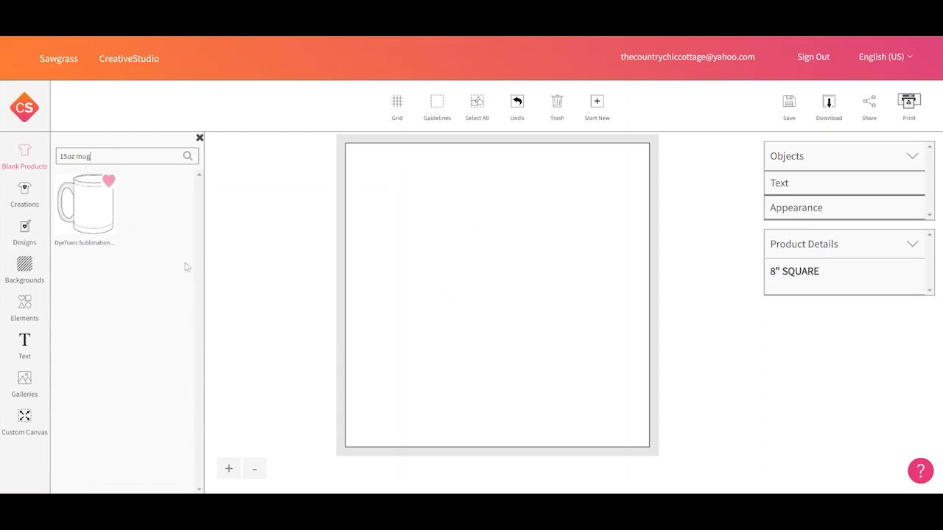
click(85, 210)
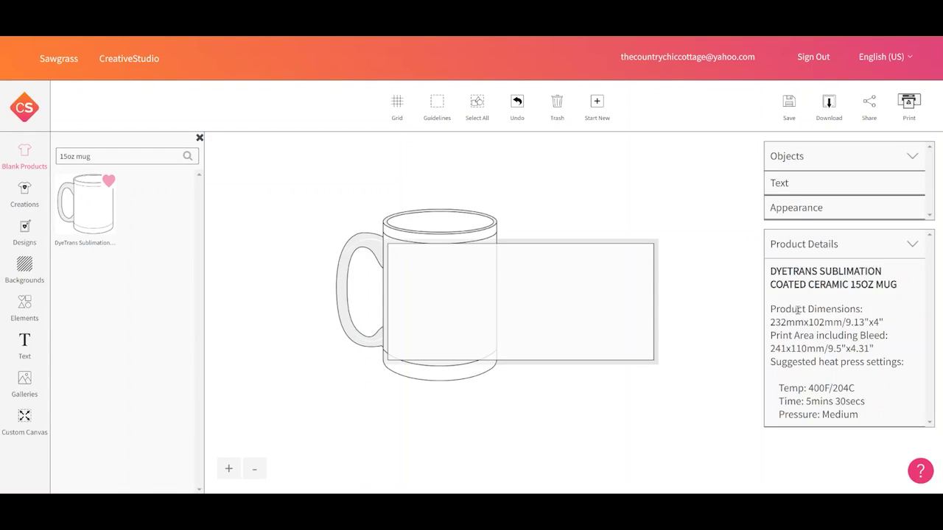
- Check the loaded 15oz DyeTrans mug's details, then bring up the Designs library
drag(769, 271, 887, 416)
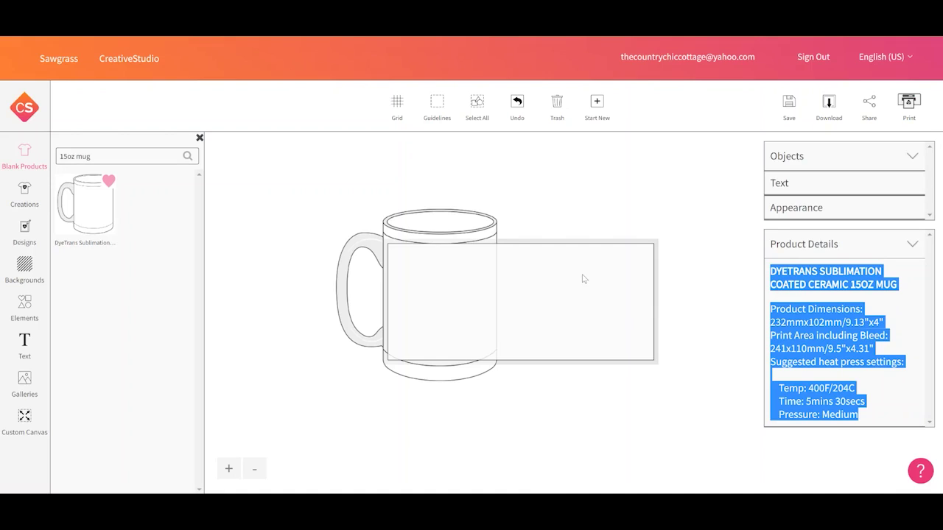
click(24, 154)
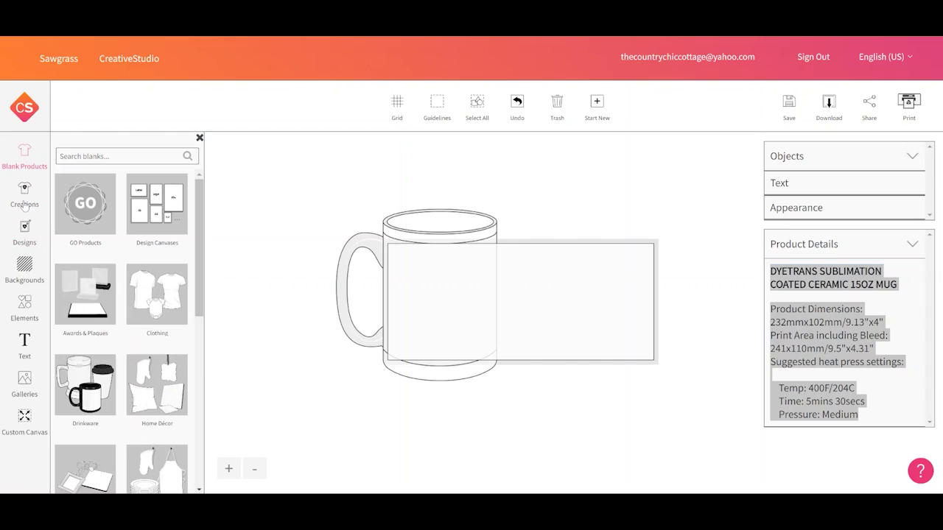
click(25, 230)
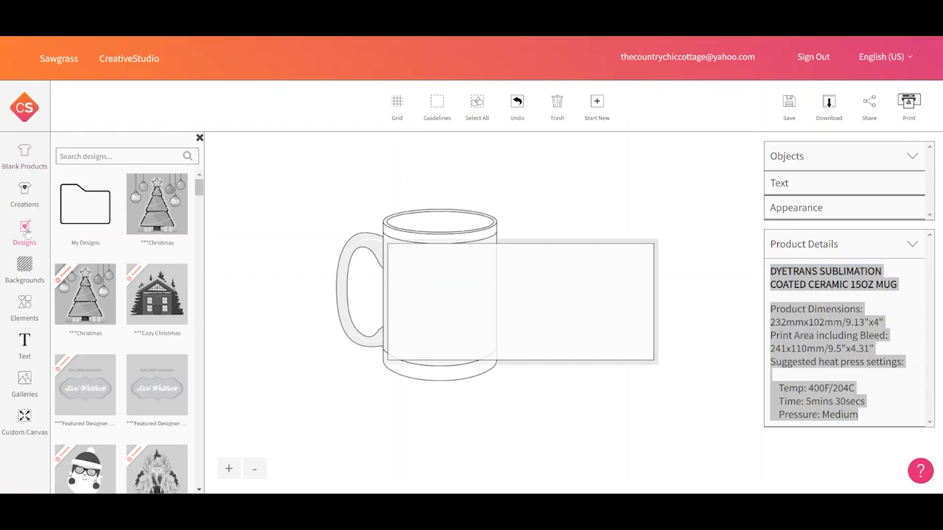
- Add the Better Pout design from the Christmas folder and select all its parts
click(151, 203)
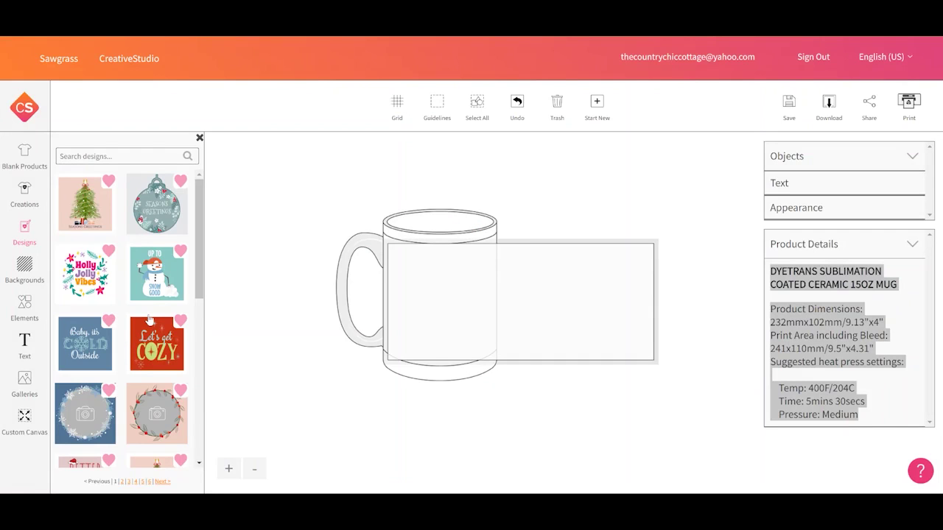
scroll(150, 319, down, 3)
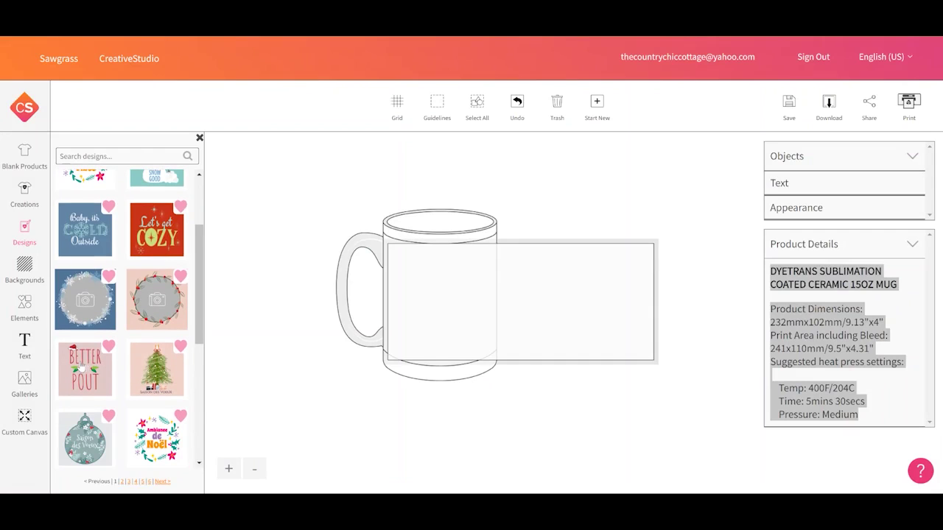
click(82, 366)
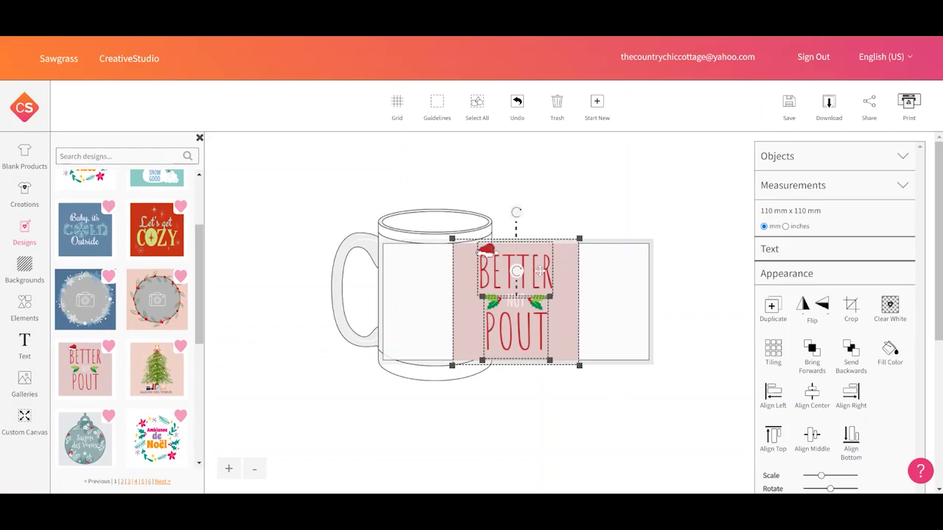
click(528, 322)
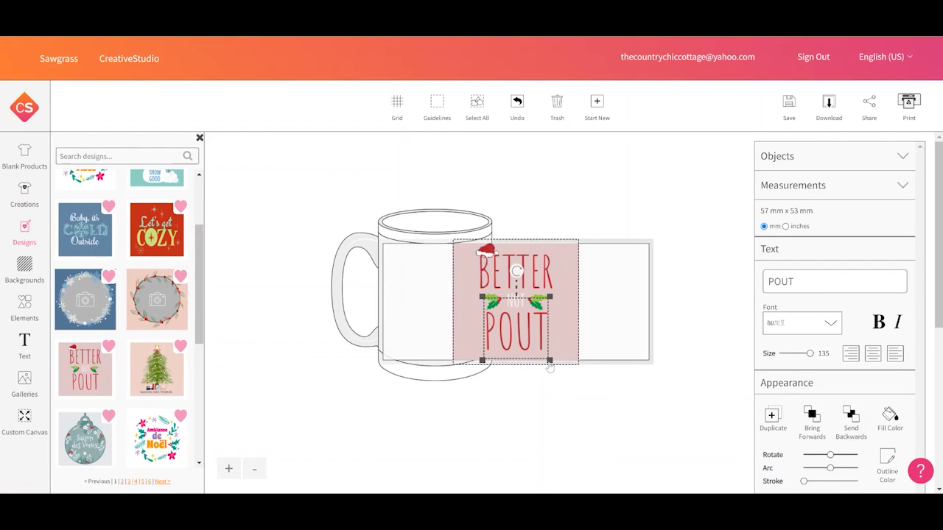
click(477, 106)
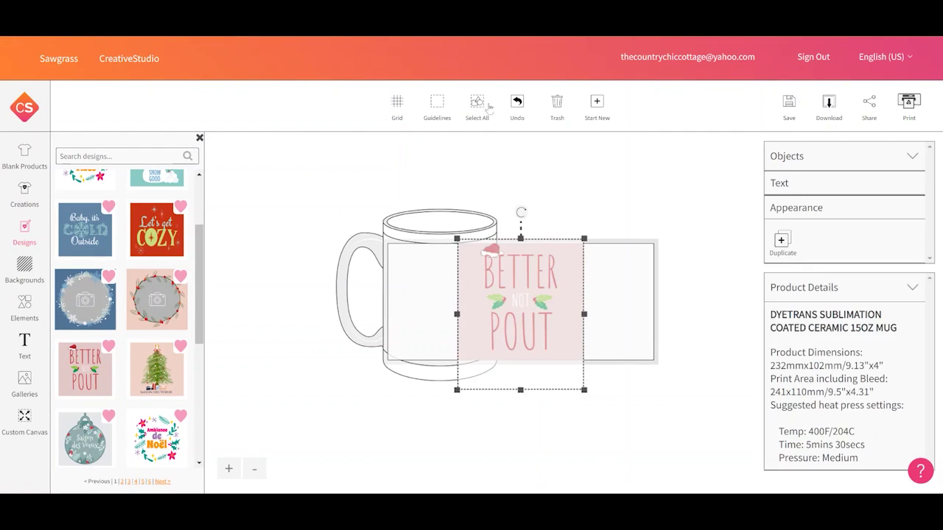
- Shrink Better Pout to about 34 mm x 32 mm on the mug's left, then duplicate it
drag(573, 302, 644, 302)
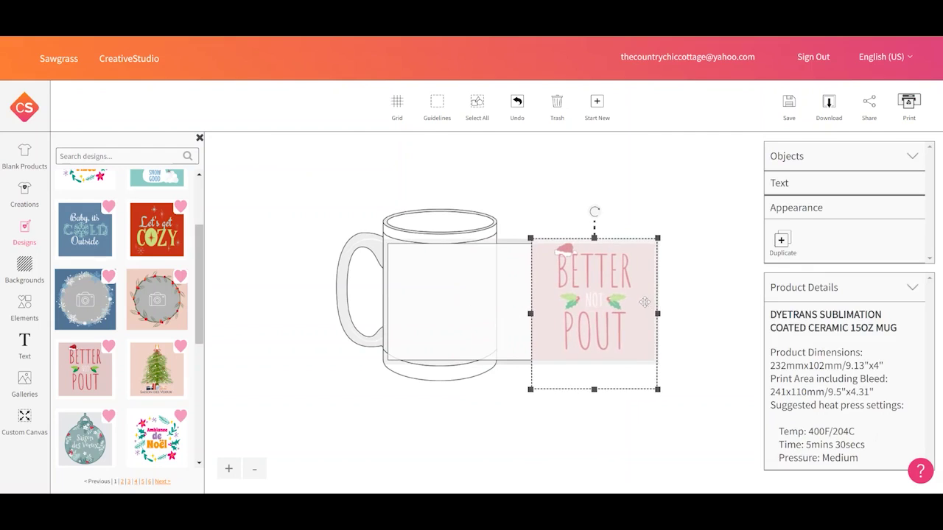
drag(525, 391, 568, 361)
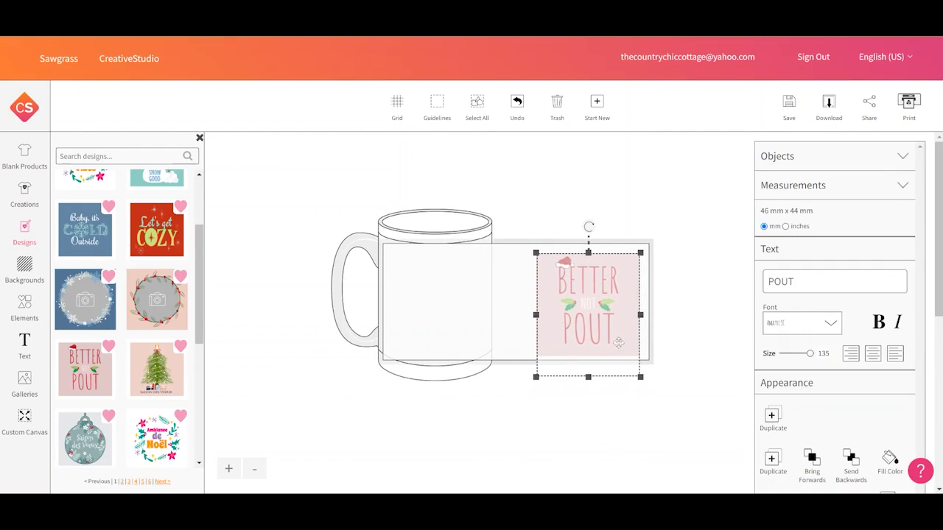
drag(619, 343, 473, 321)
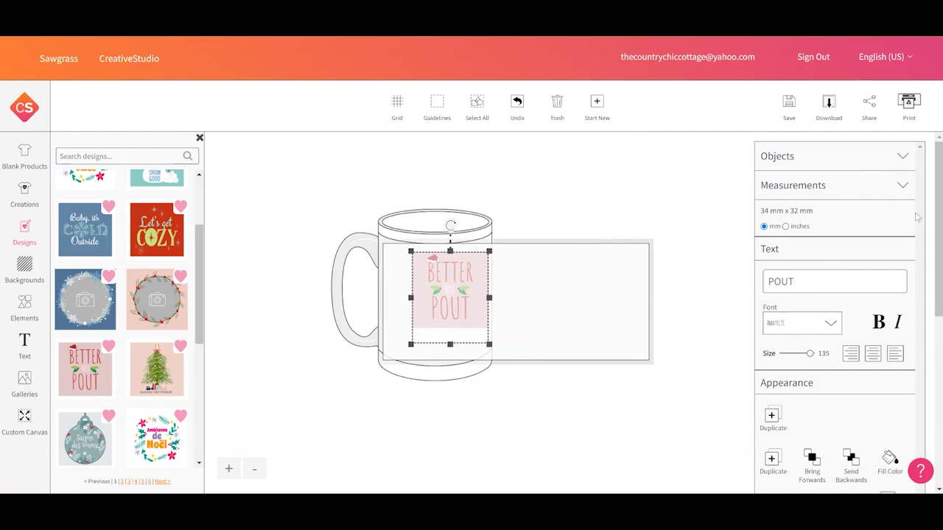
click(913, 182)
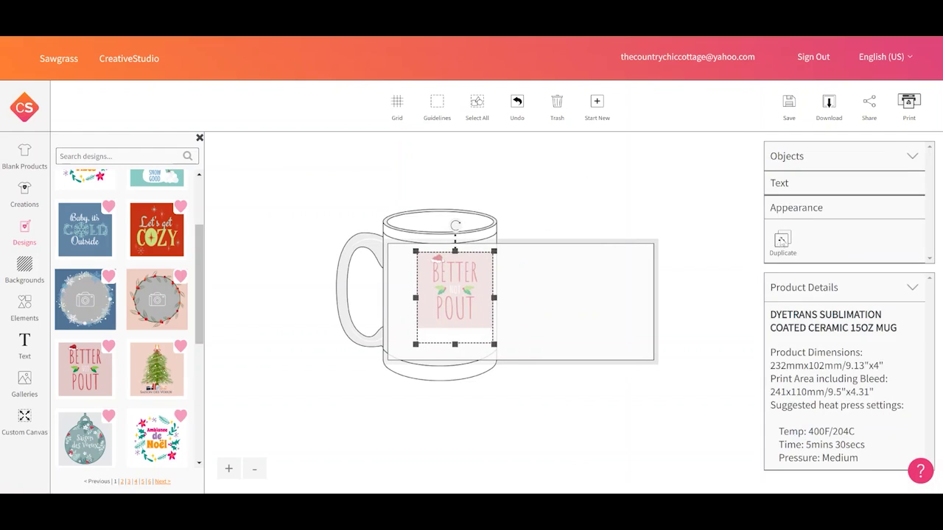
click(782, 240)
- Change the right copy's word POUT to CRY
click(592, 319)
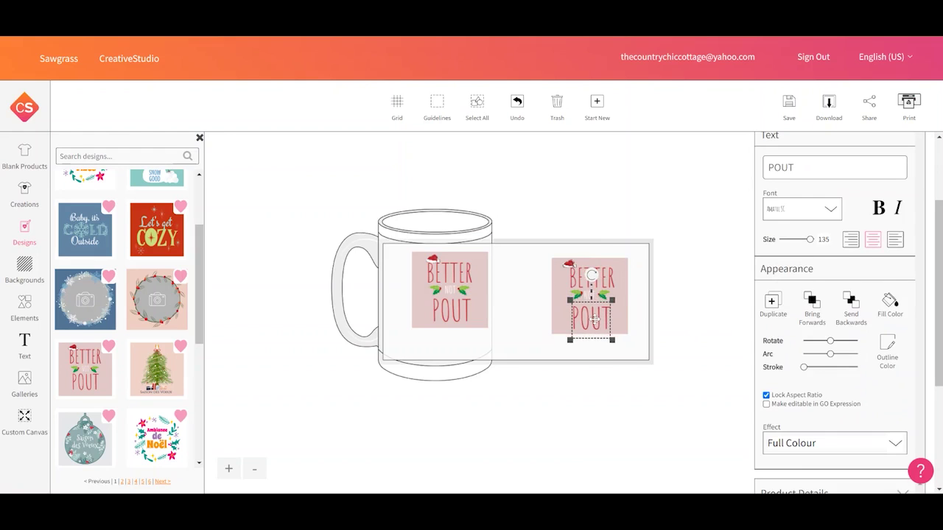
drag(594, 319, 596, 318)
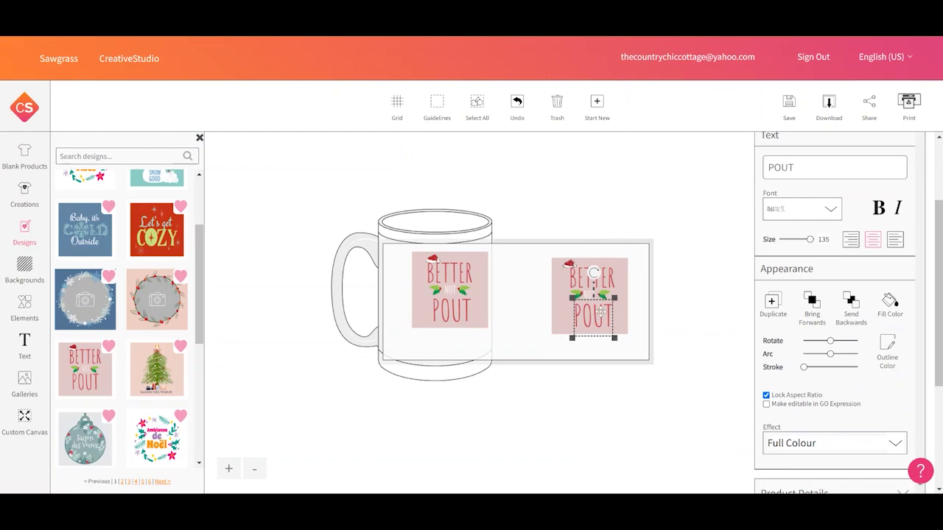
click(817, 168)
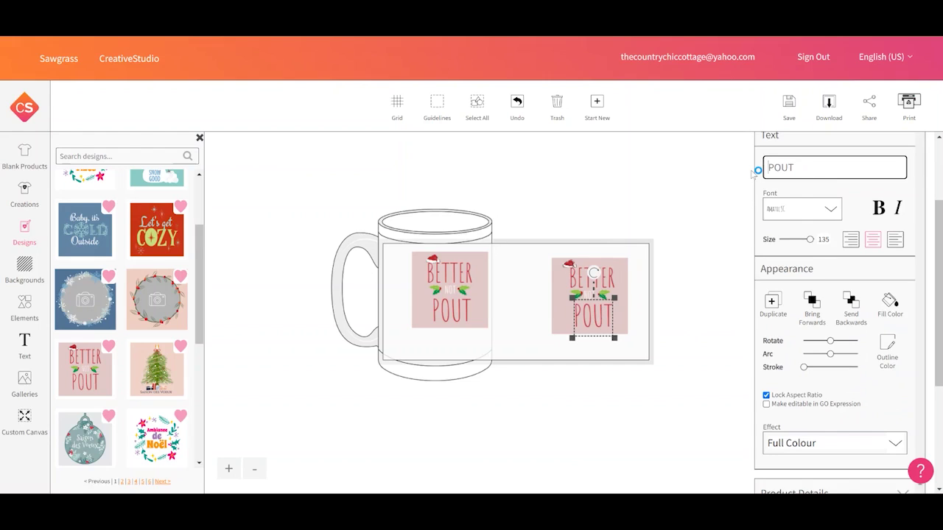
text(CRY)
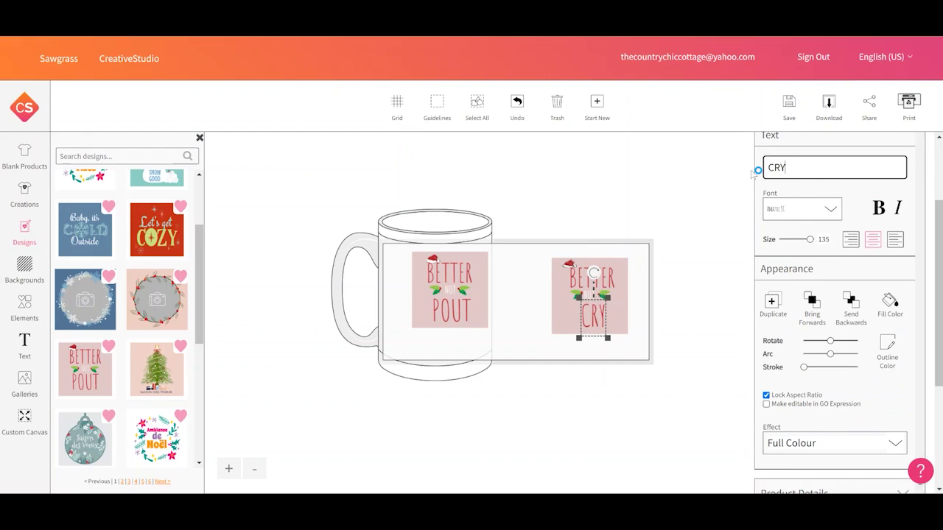
click(712, 280)
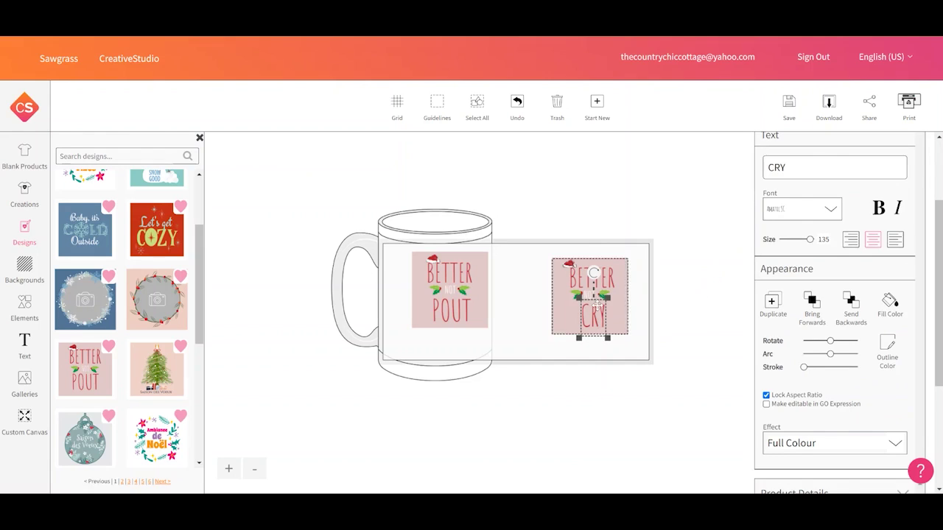
- Fill the right-hand design's background with pale pink #facbd8
click(582, 309)
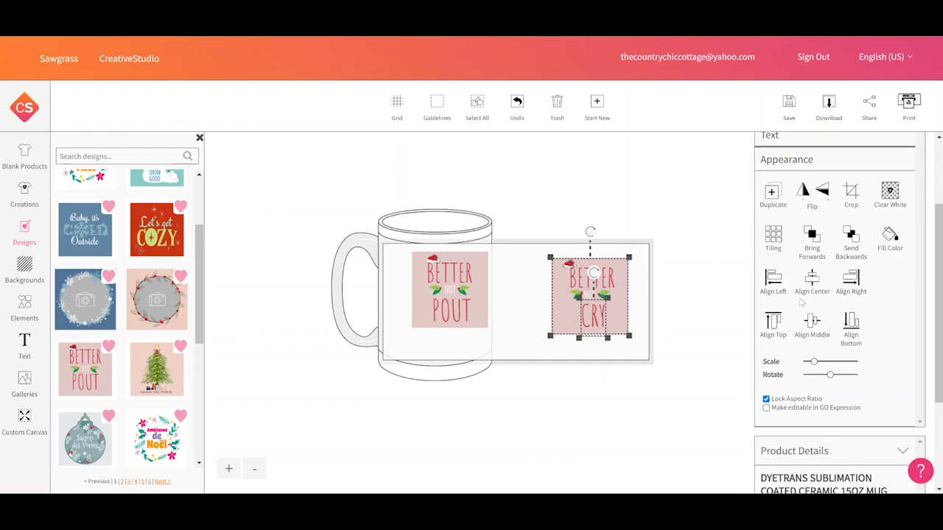
click(888, 238)
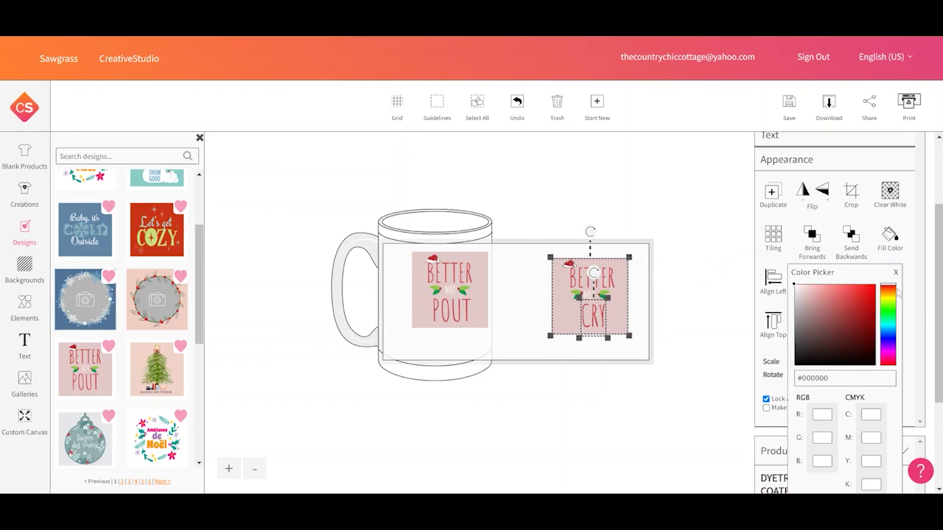
click(891, 364)
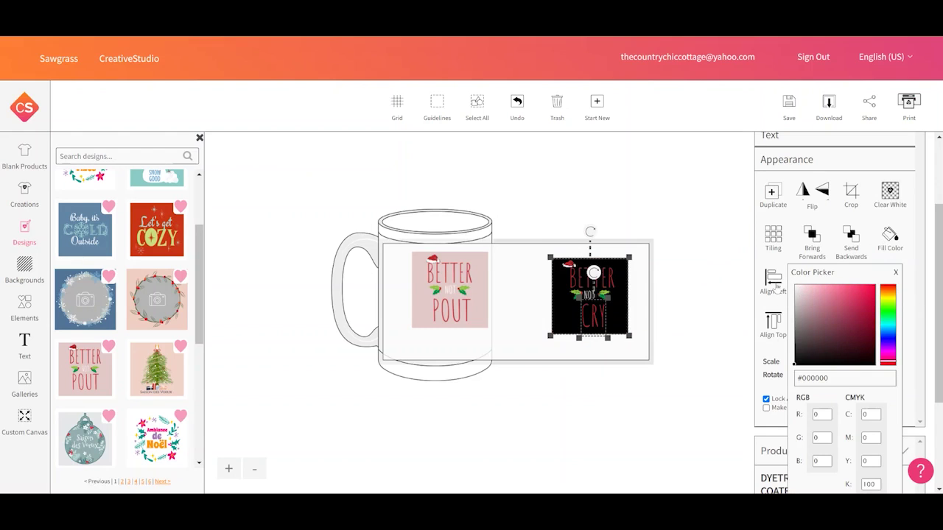
click(809, 290)
click(450, 291)
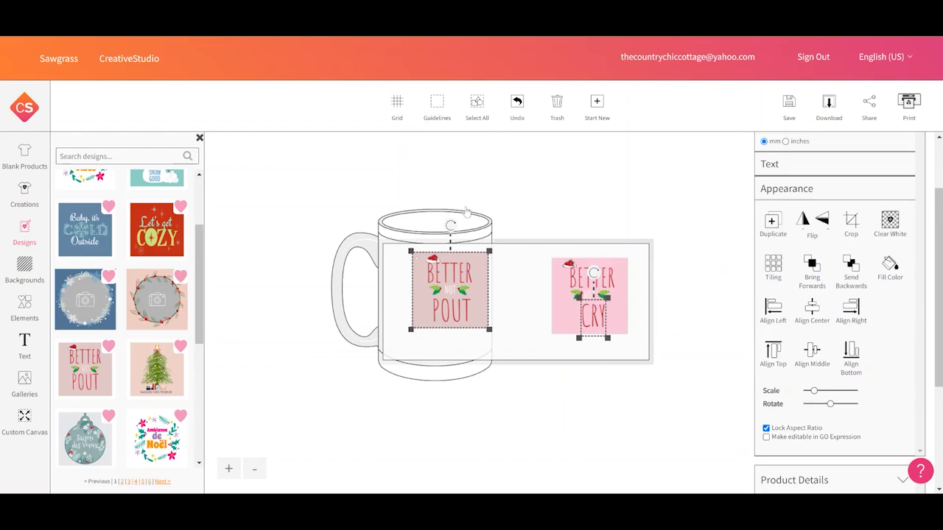
- Delete the left pink square and stretch the right one across the mug, behind both designs
click(556, 105)
click(553, 301)
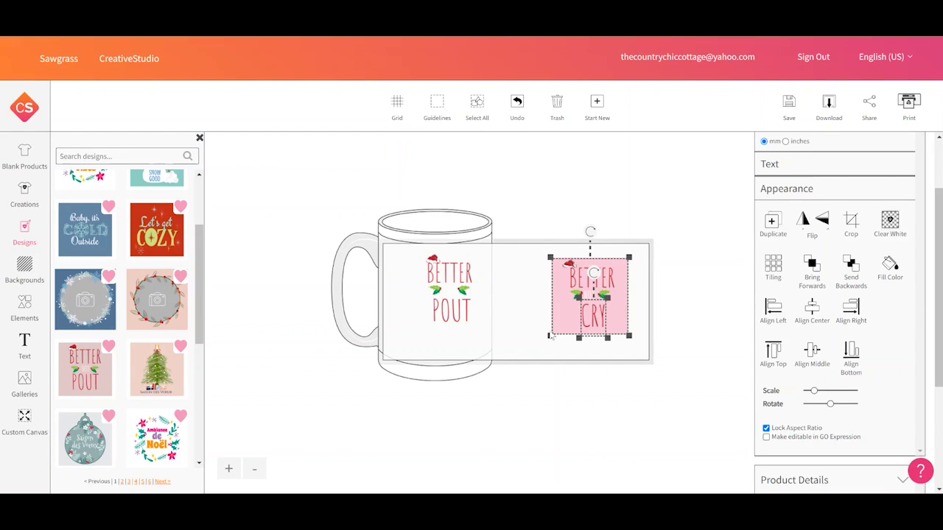
drag(548, 335, 287, 436)
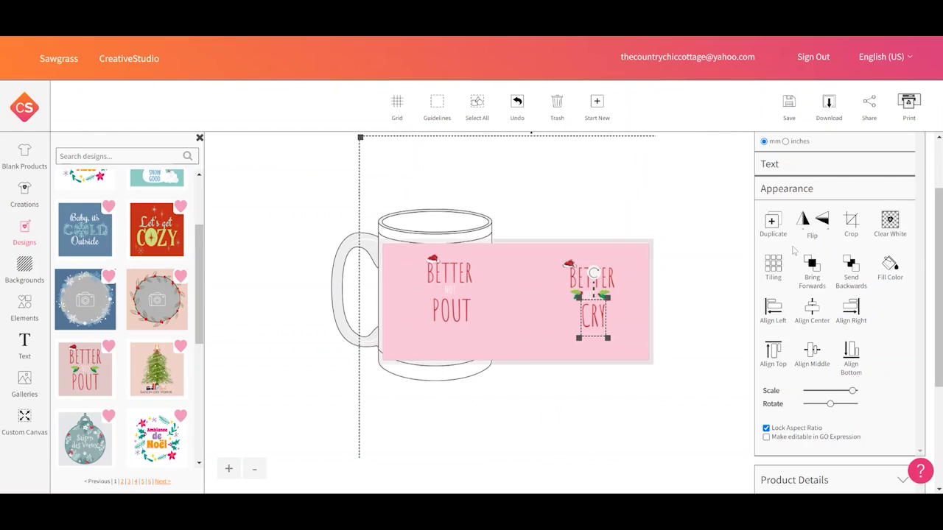
click(850, 270)
click(851, 274)
click(456, 271)
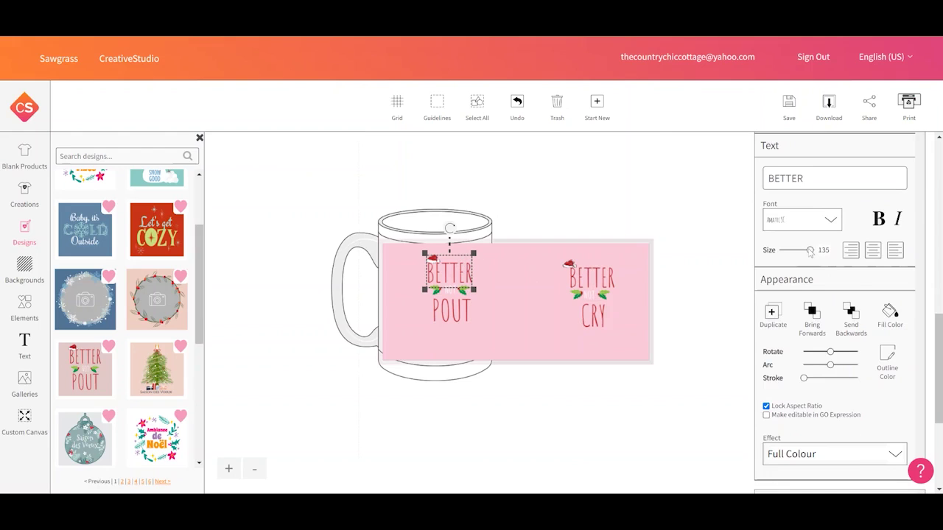
scroll(824, 350, down, 3)
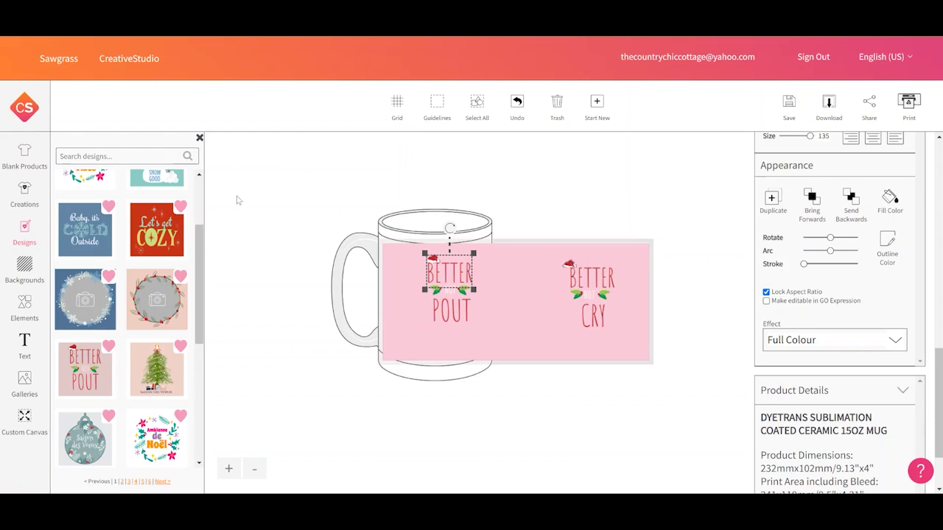
scroll(200, 321, up, 3)
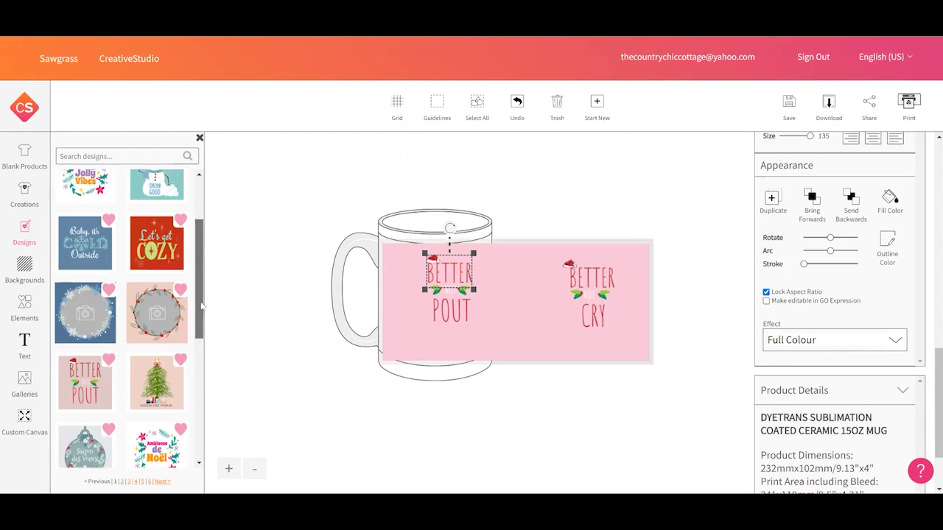
- Upload Galaxy (2).png into Galleries > My Images beside Fla10.png
click(24, 230)
click(77, 209)
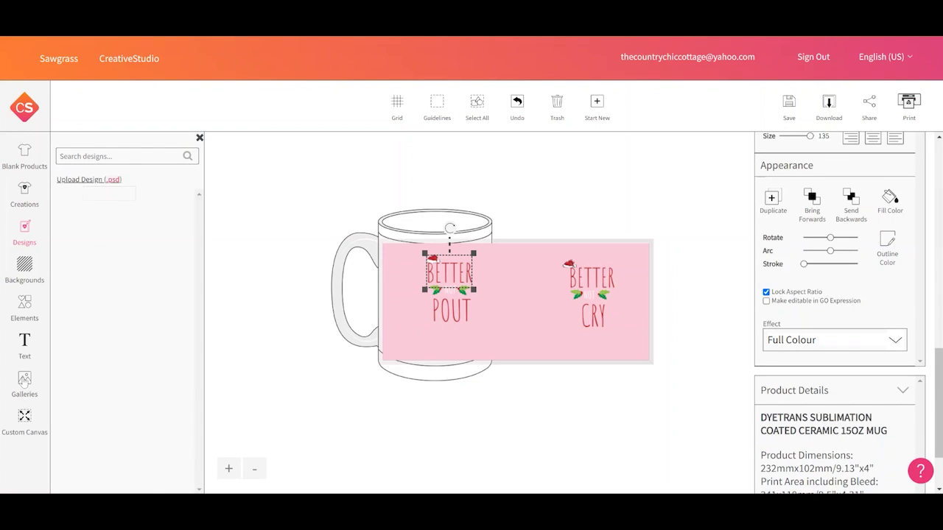
click(25, 381)
click(145, 210)
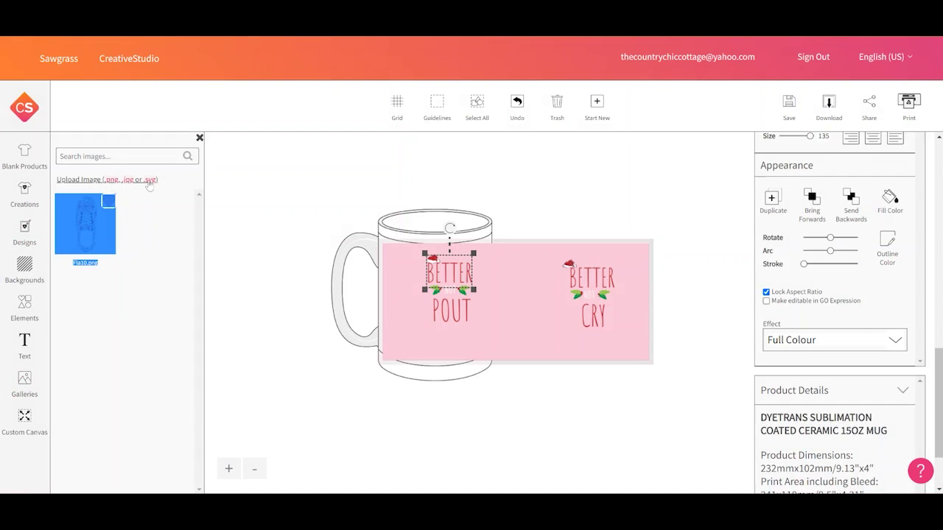
click(92, 246)
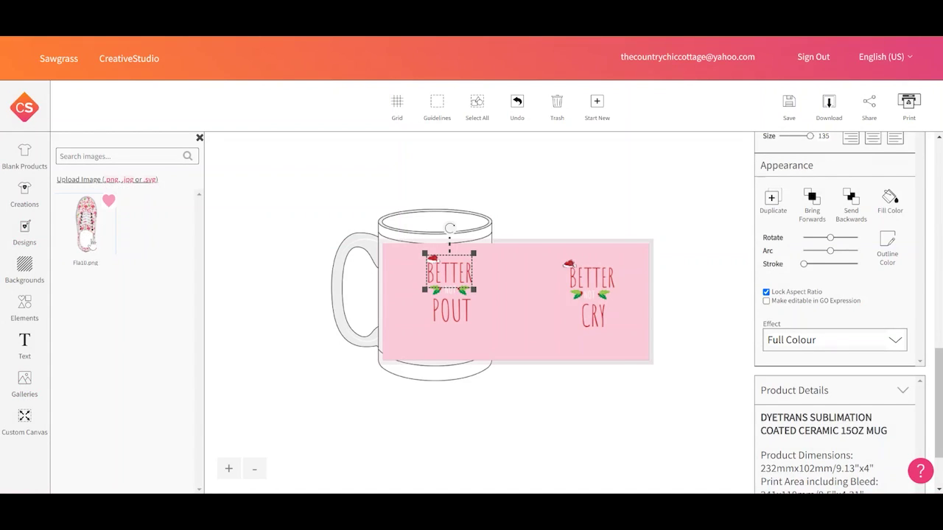
click(90, 187)
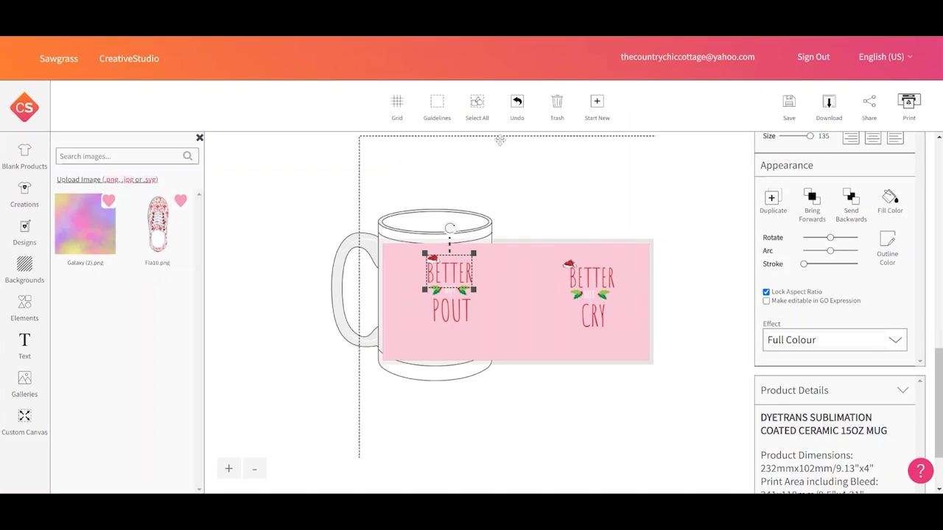
click(597, 107)
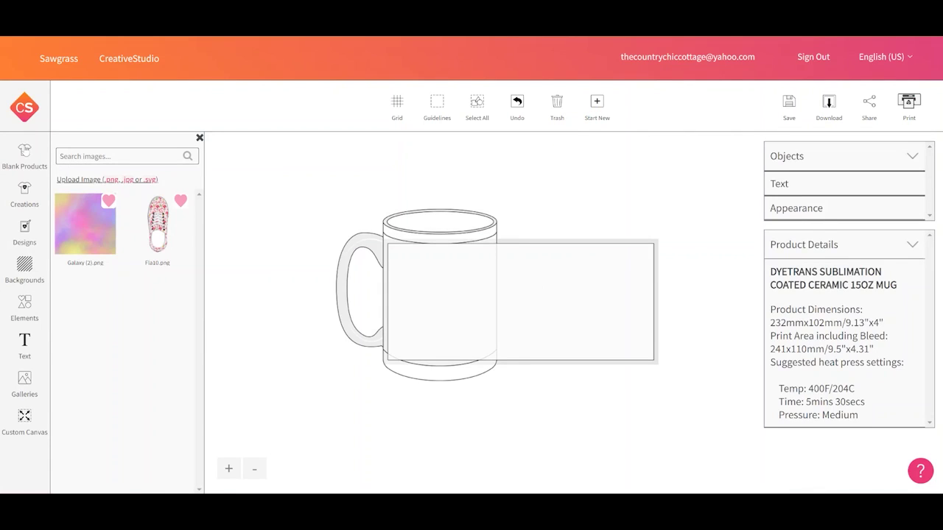
- Choose the Mako Rectangle Keychain Tag (76mm x 38mm) from the Key Rings blanks
click(24, 150)
scroll(148, 322, down, 3)
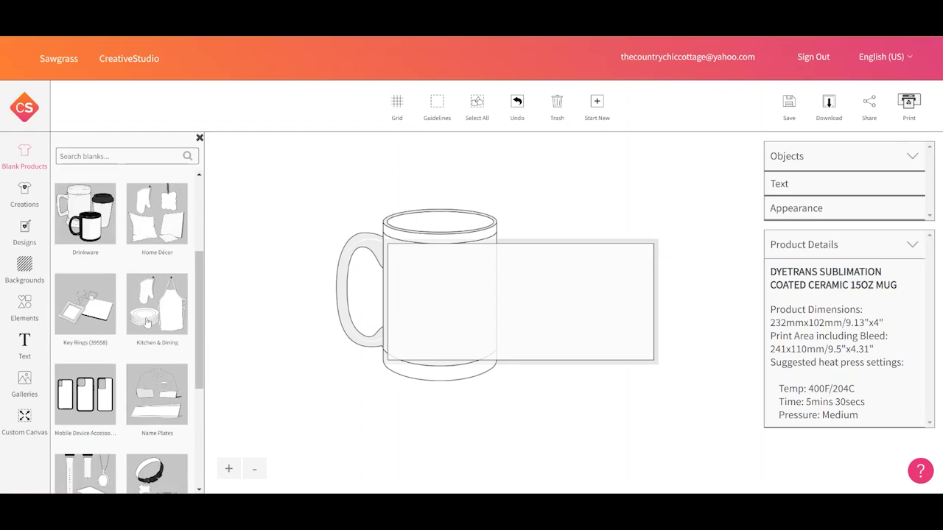
scroll(147, 322, down, 2)
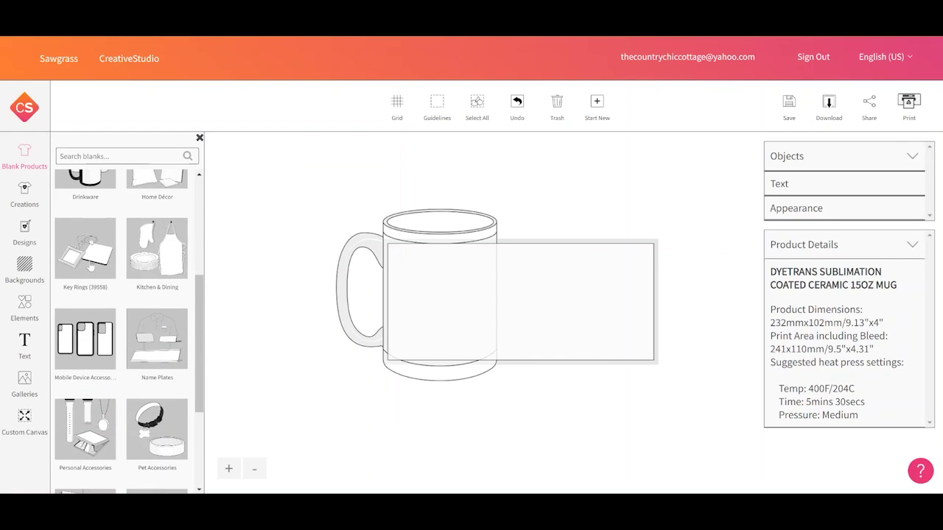
click(86, 259)
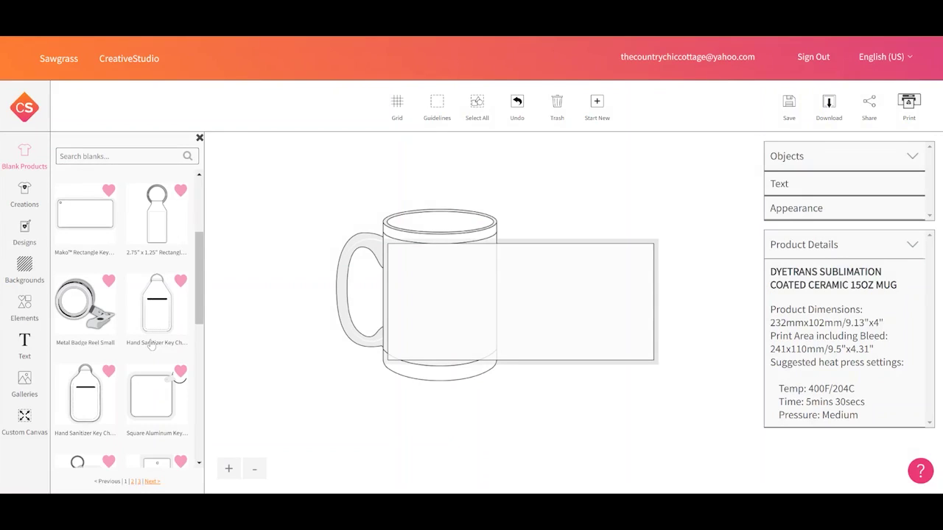
click(82, 204)
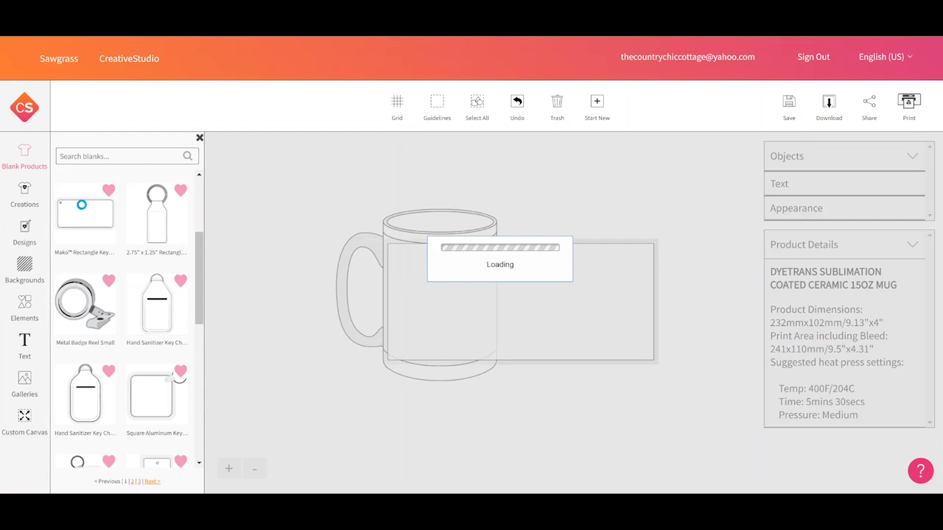
click(24, 383)
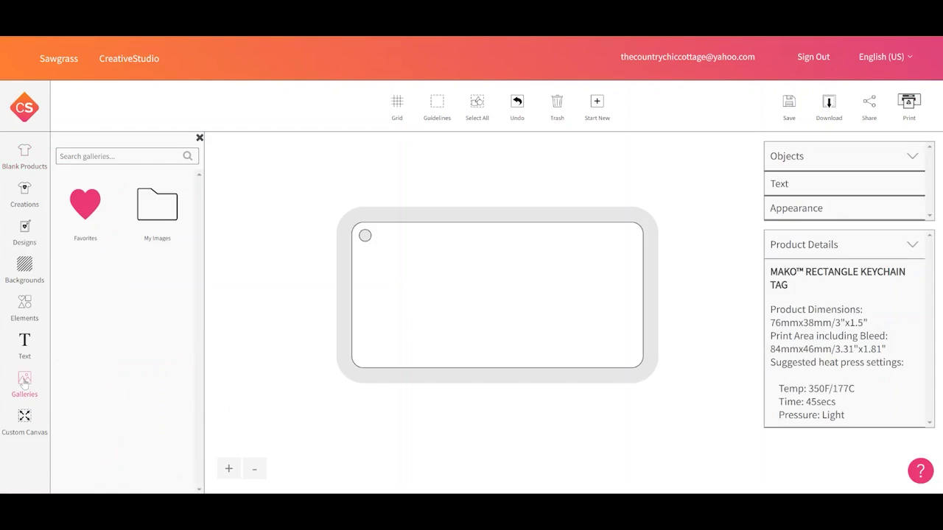
double_click(160, 224)
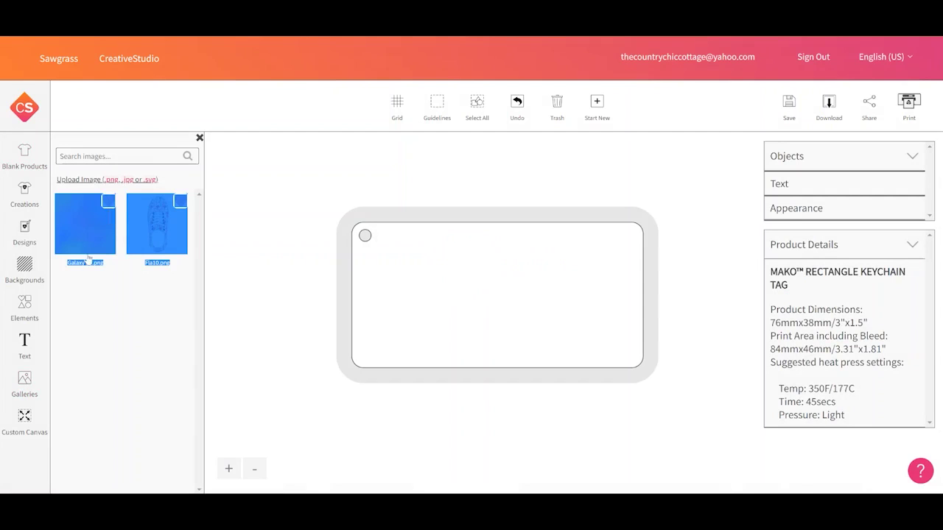
- Place Galaxy (2).png on the keychain tag and resize it to 82 mm x 82 mm
click(75, 232)
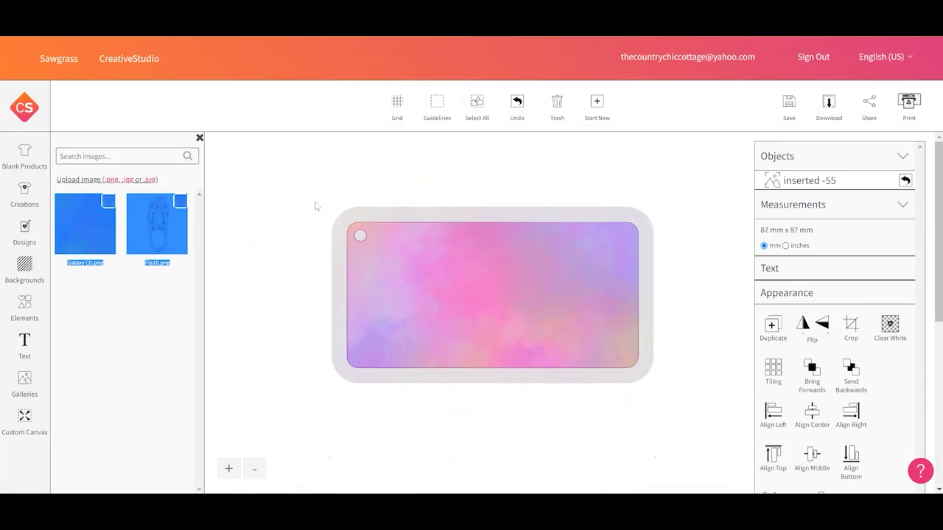
drag(538, 285, 530, 322)
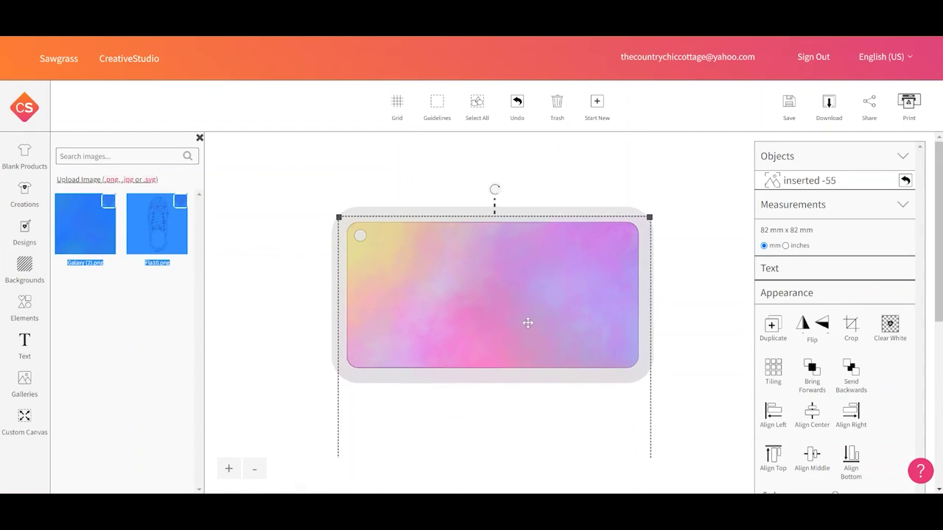
click(268, 286)
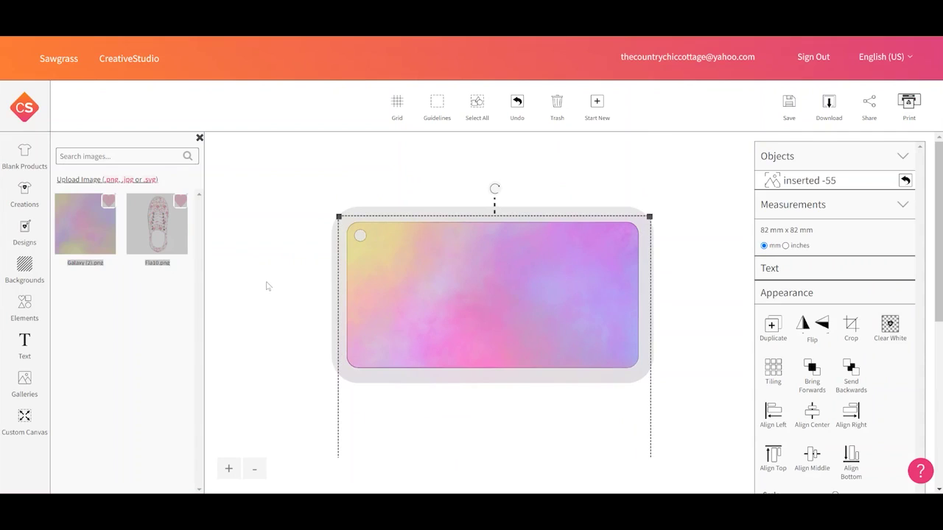
double_click(25, 346)
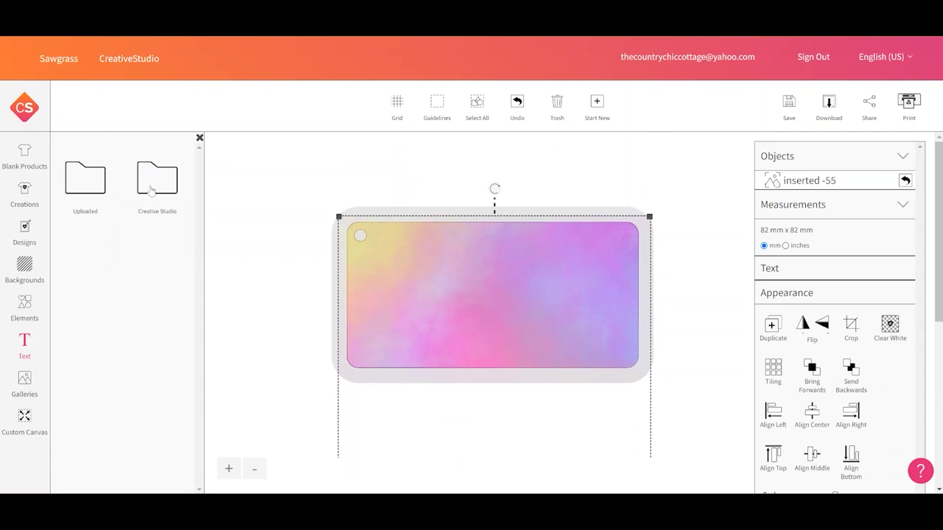
- Insert Acknowledgement Medium sample text from the Creative Studio font collection onto the tag
double_click(89, 188)
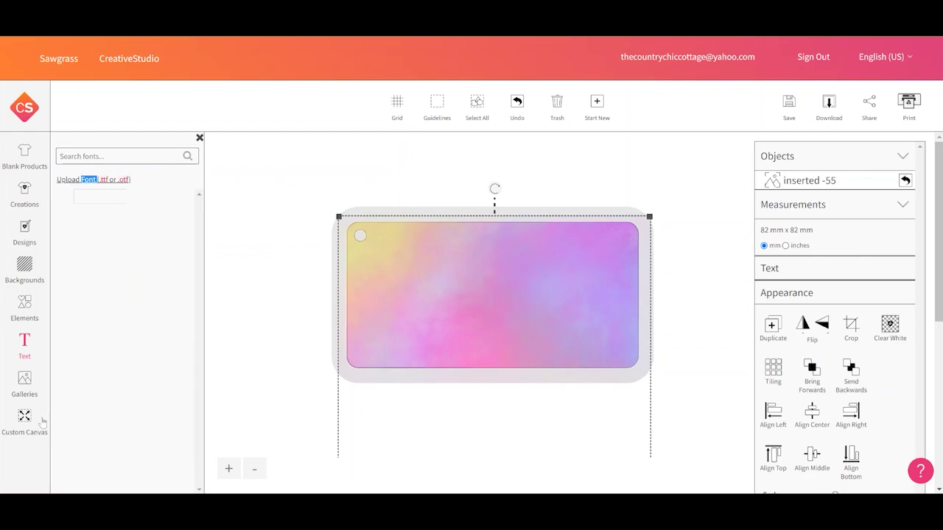
click(25, 349)
double_click(168, 190)
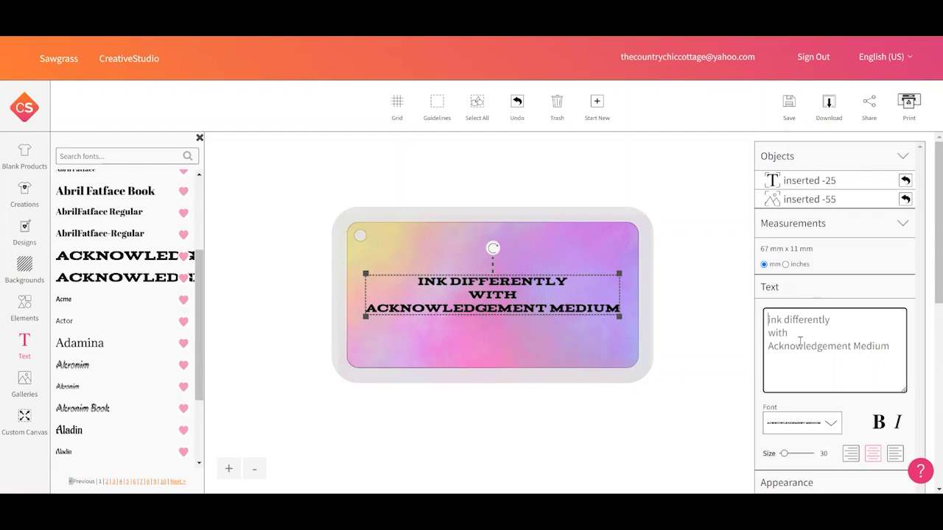
- Replace the sample text with ANGIE at size 51, placed lower on the tag
key(ctrl+a)
text(ANGIE)
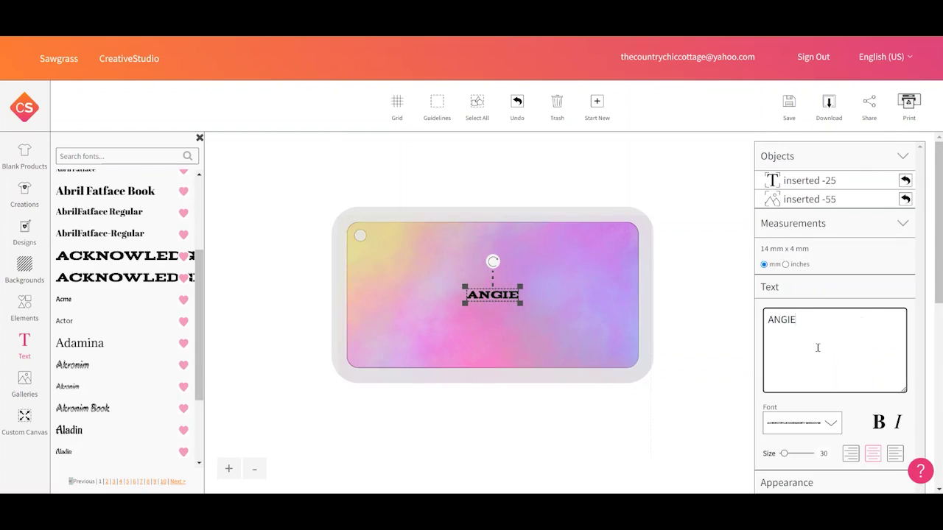
scroll(816, 346, down, 5)
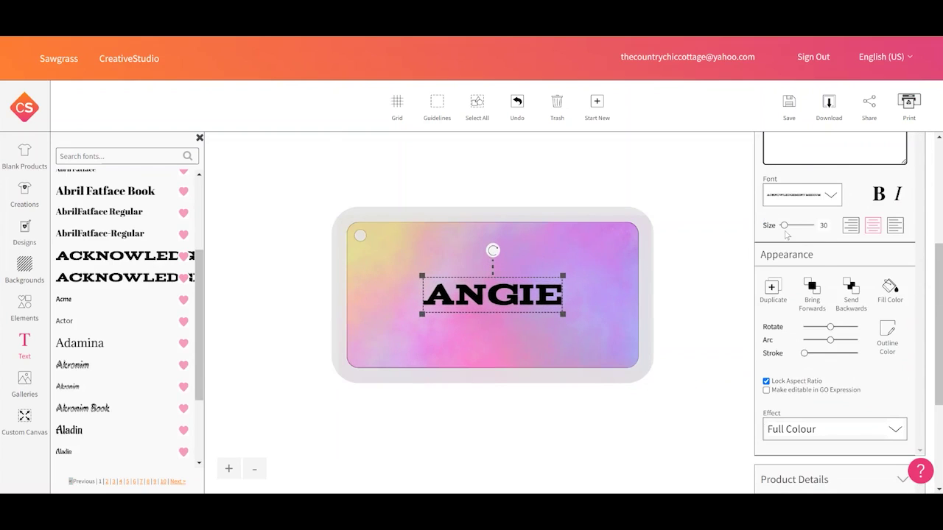
drag(784, 226, 790, 229)
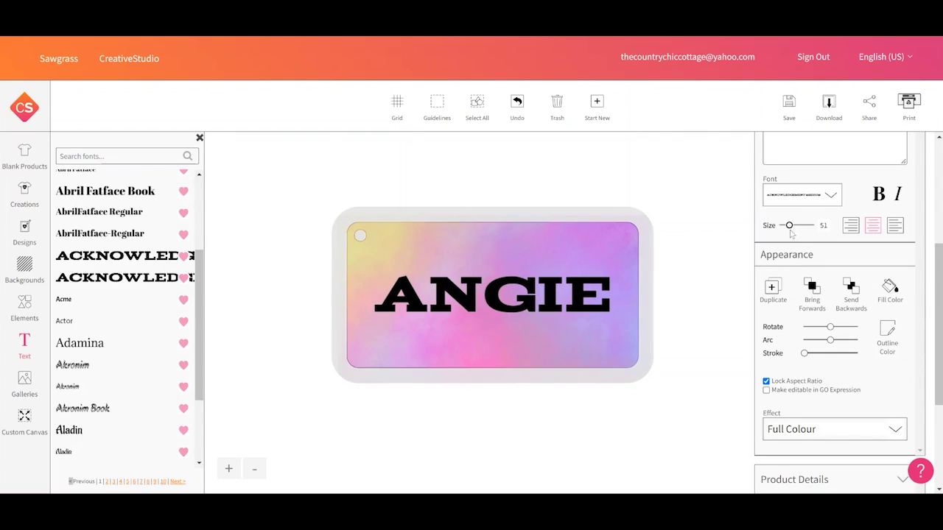
drag(572, 297, 573, 321)
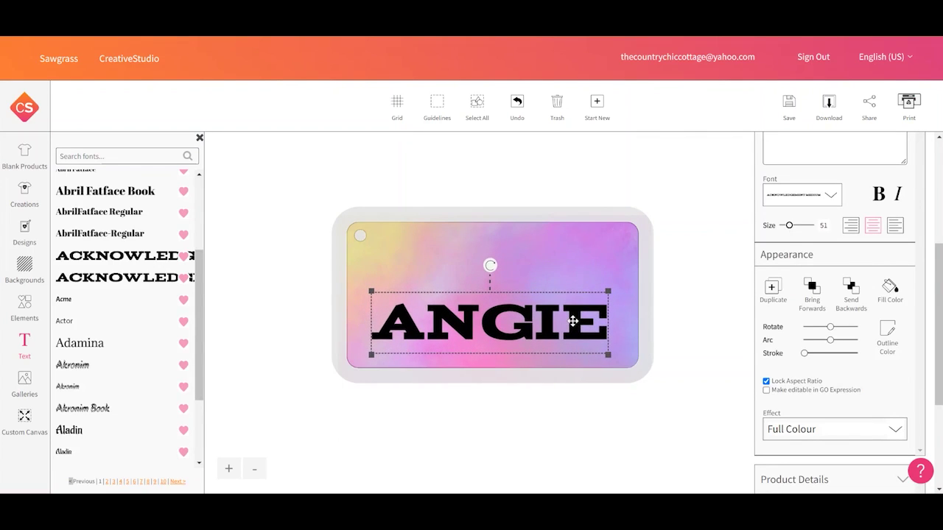
- Make ANGIE purple and rotate it counter-clockwise so it tilts upward
click(889, 289)
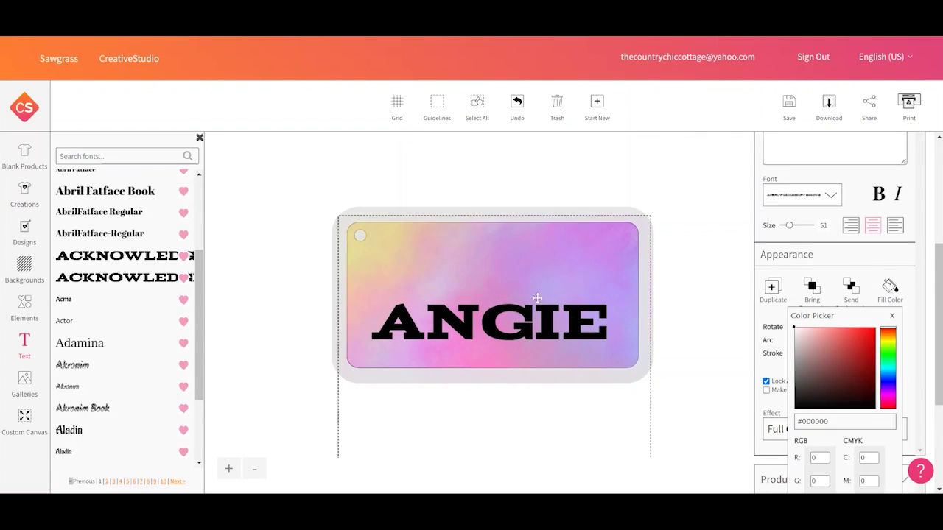
click(889, 395)
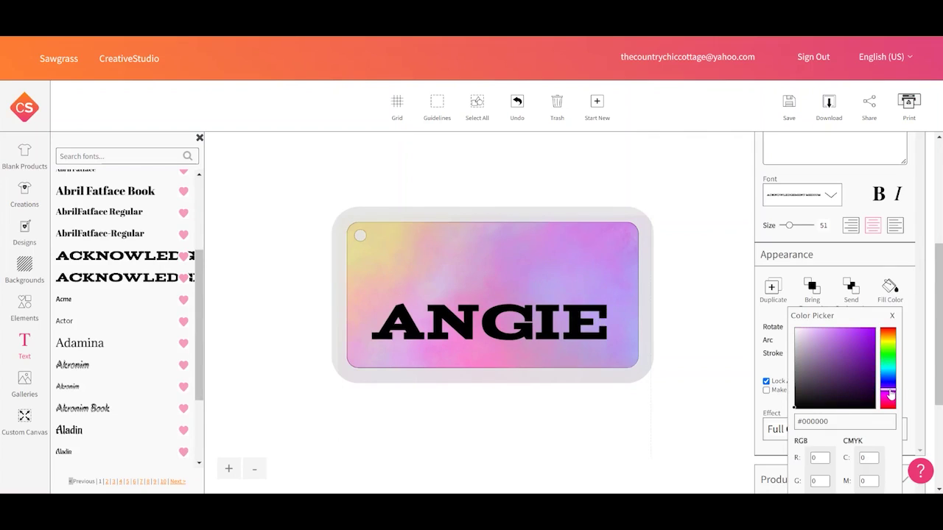
click(866, 335)
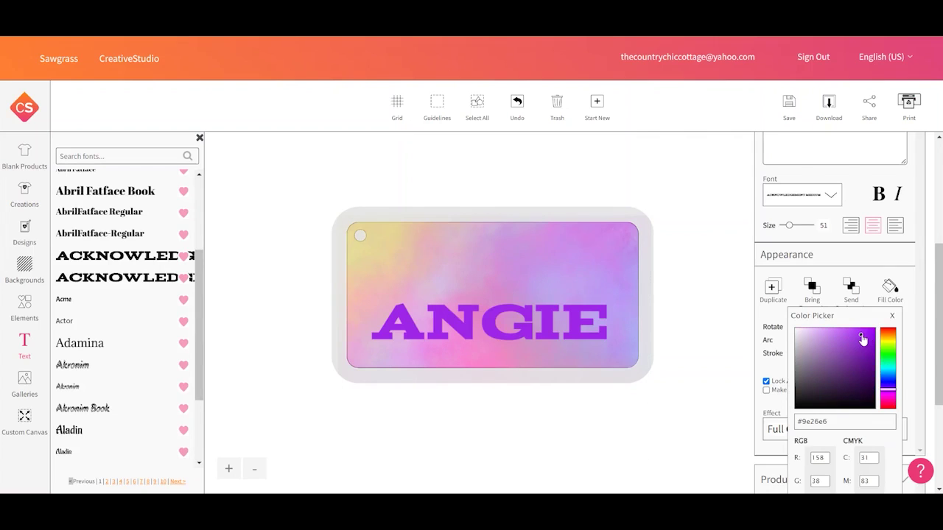
mouse_move(831, 333)
mouse_down()
mouse_move(819, 348)
mouse_move(828, 347)
mouse_move(807, 355)
mouse_up()
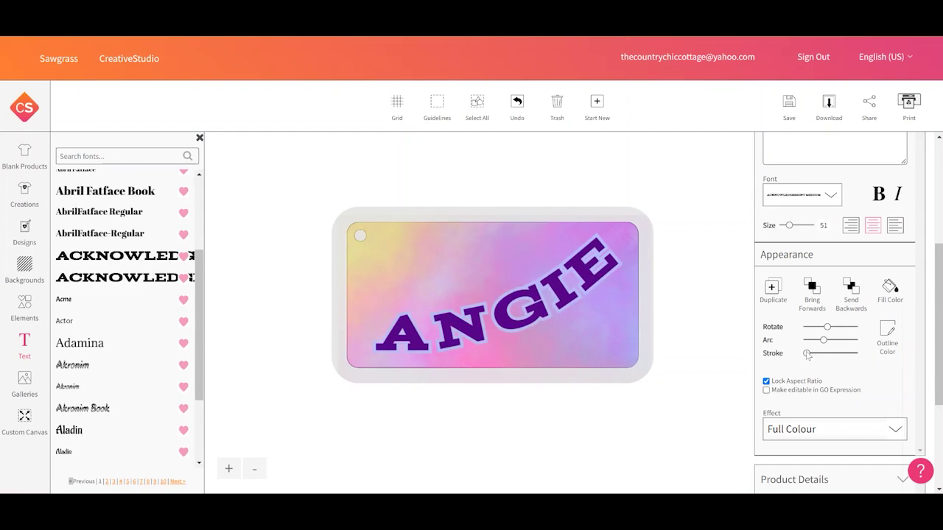
- Give the ANGIE text a bright blue outline
click(888, 332)
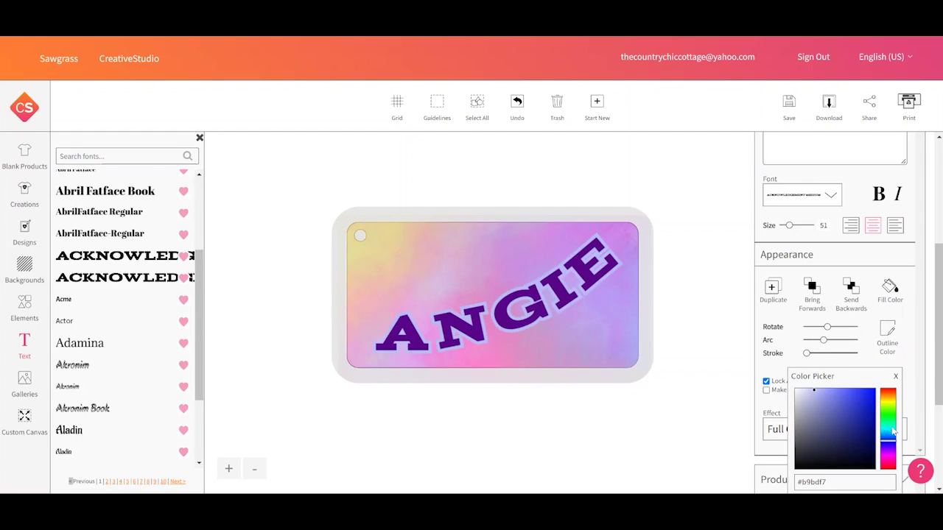
click(893, 436)
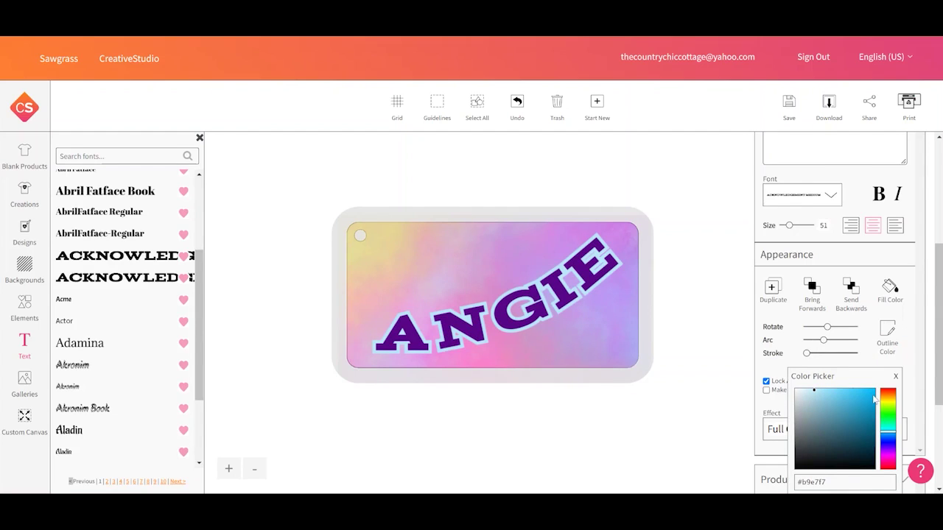
click(873, 396)
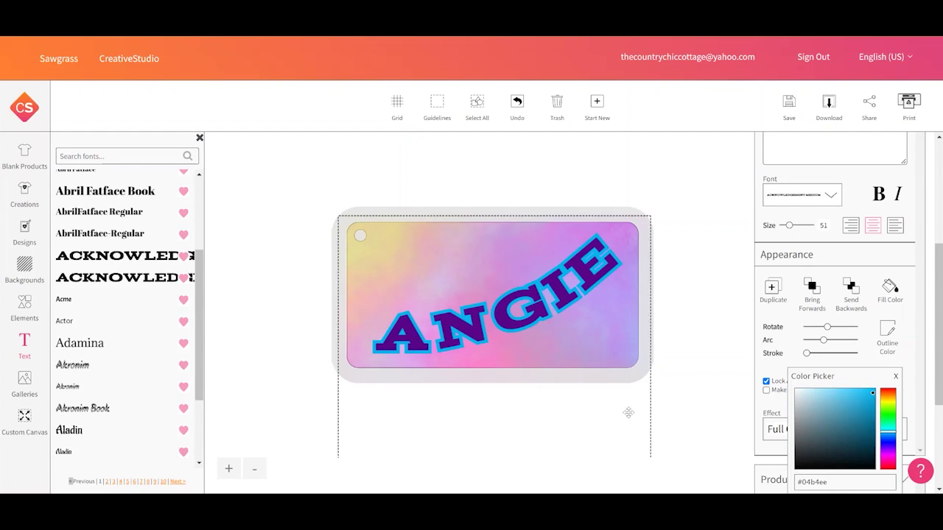
scroll(840, 331, down, 2)
click(896, 317)
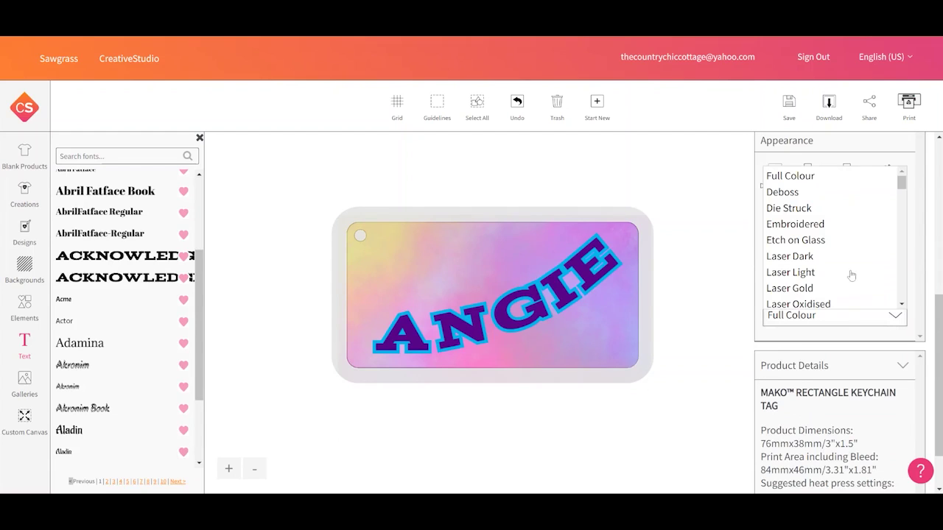
- Apply the High Contrast effect to the ANGIE text to brighten its colours
scroll(806, 267, down, 5)
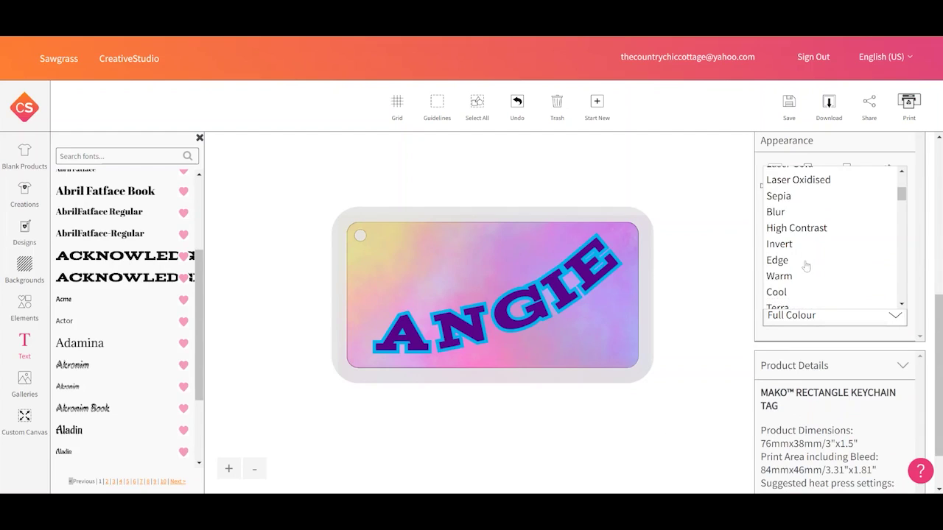
scroll(796, 236, up, 2)
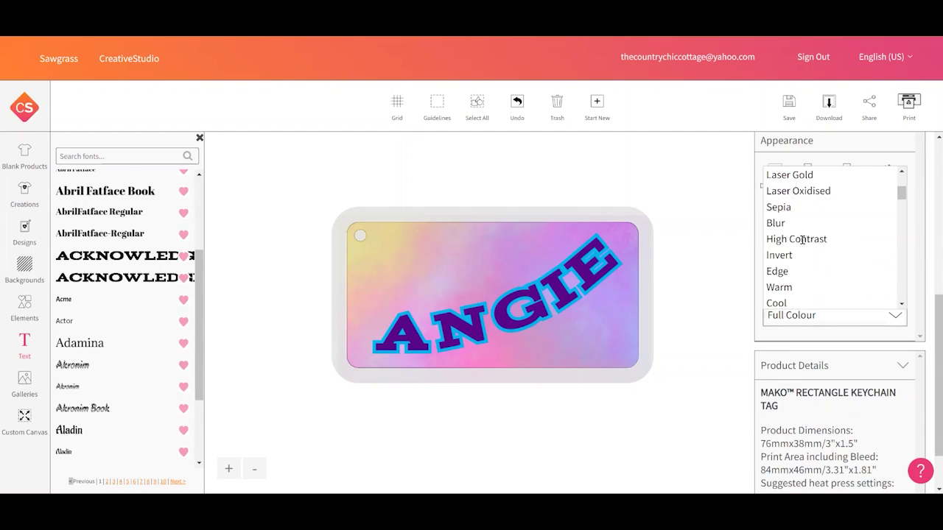
click(801, 240)
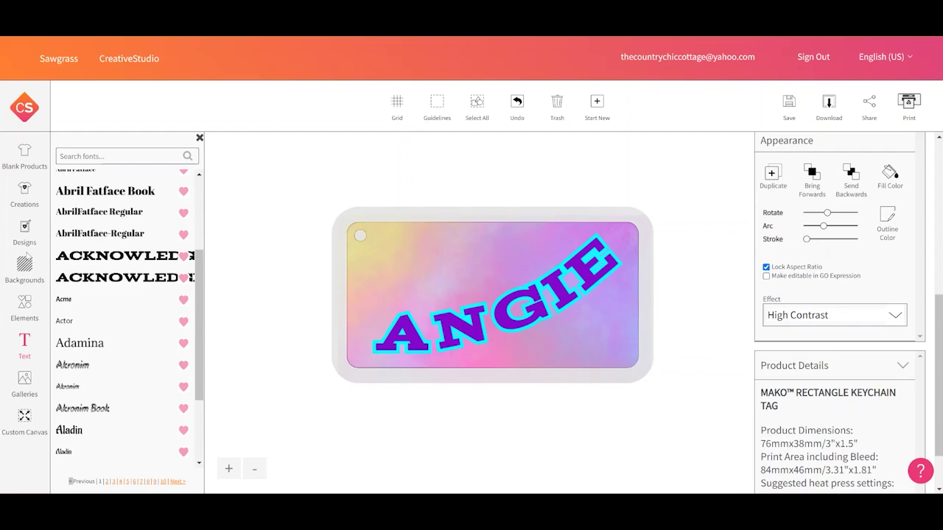
click(24, 309)
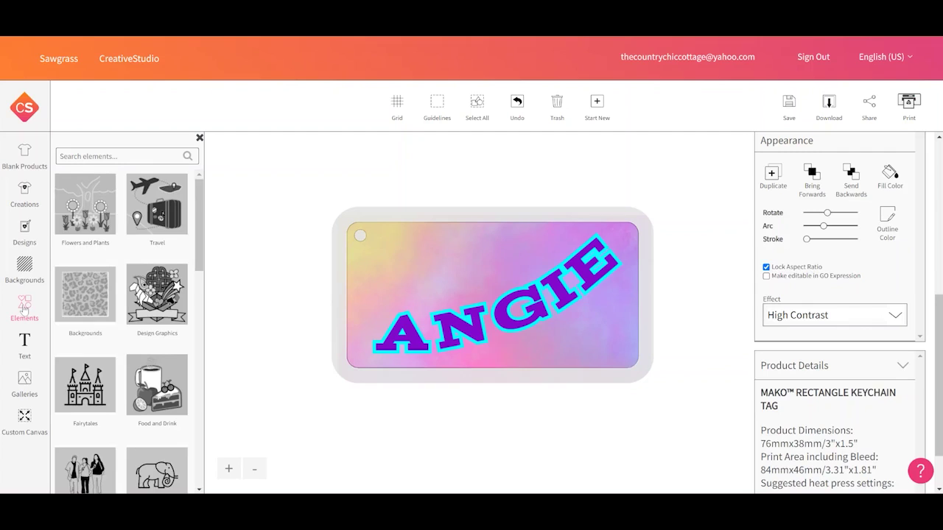
- Add the potted cactus from Flowers and Plants clipart to the tag at 22 mm x 22 mm
scroll(136, 308, down, 2)
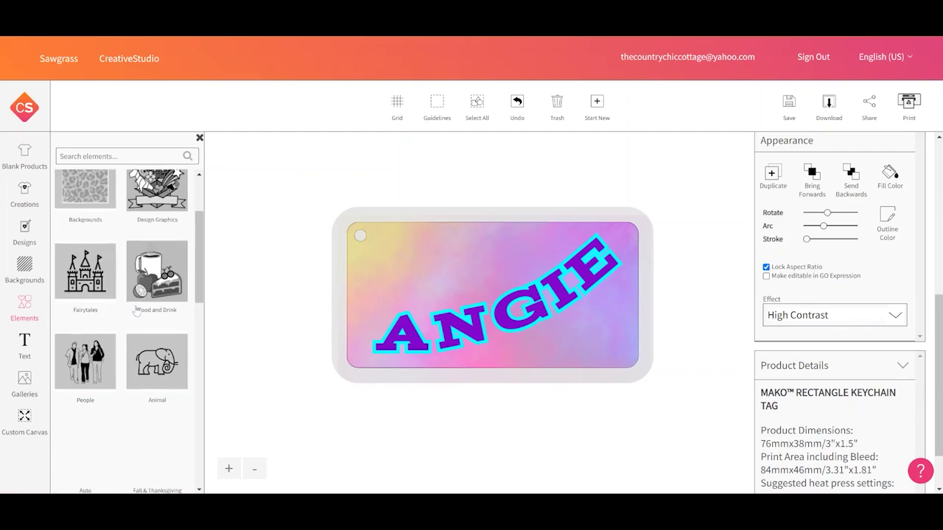
scroll(136, 311, down, 1)
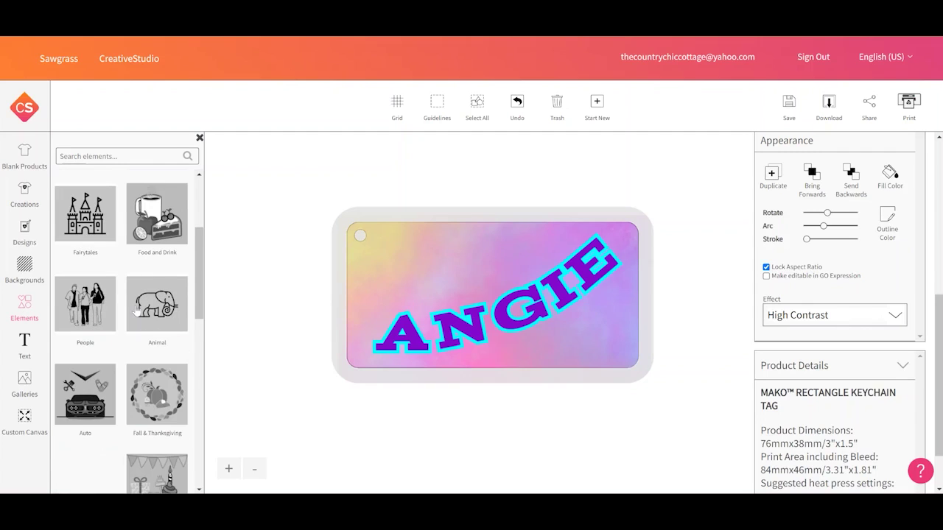
scroll(135, 310, down, 2)
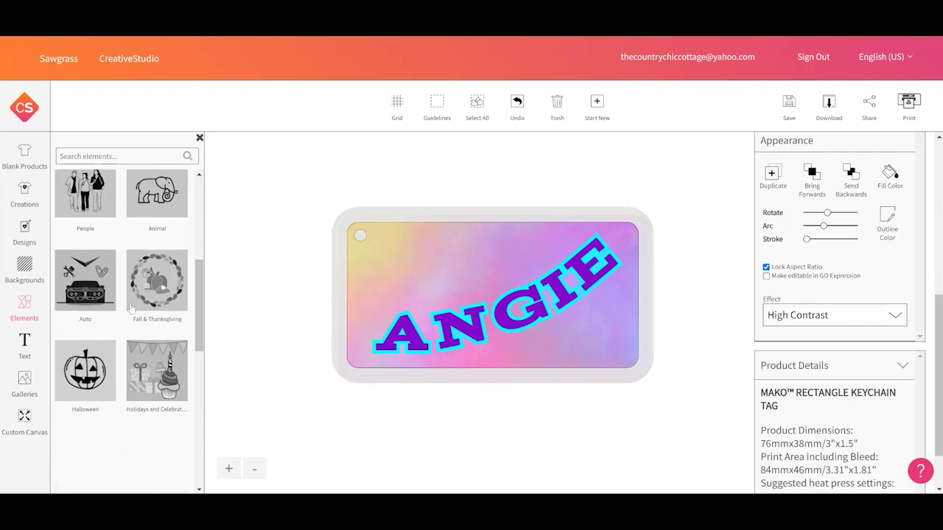
scroll(131, 308, up, 5)
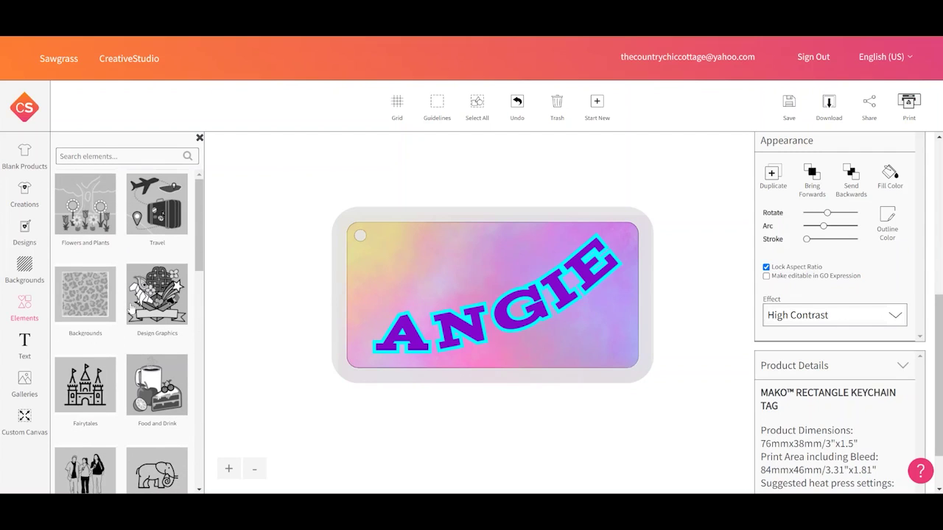
click(89, 210)
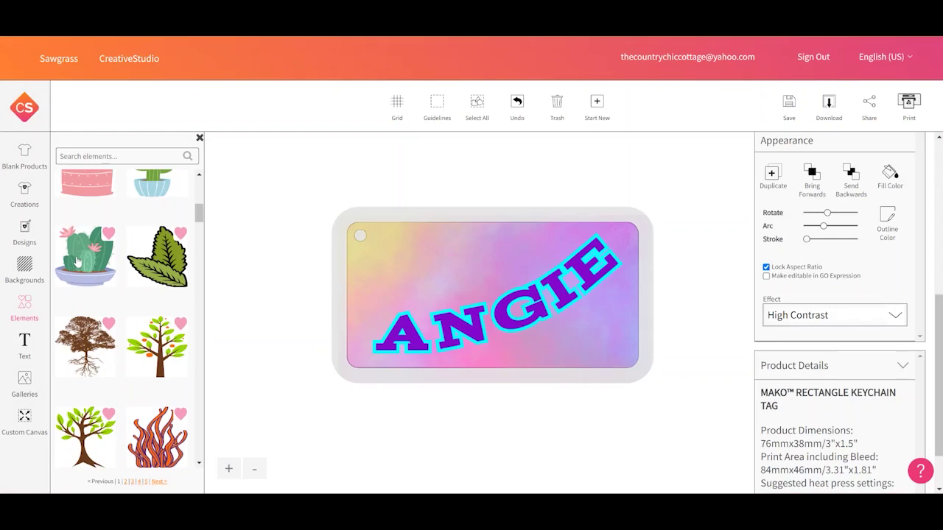
click(78, 261)
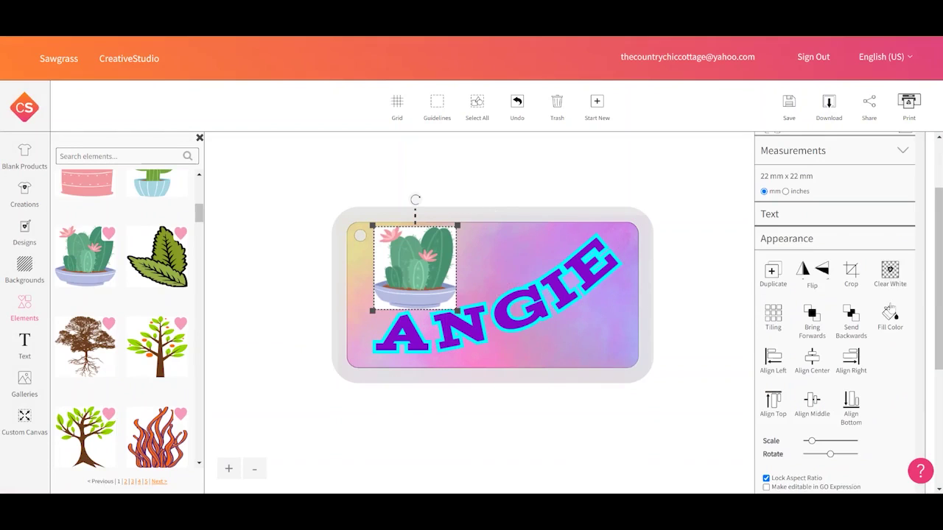
- Use Clear White to erase the white areas around the cactus and save it
click(894, 272)
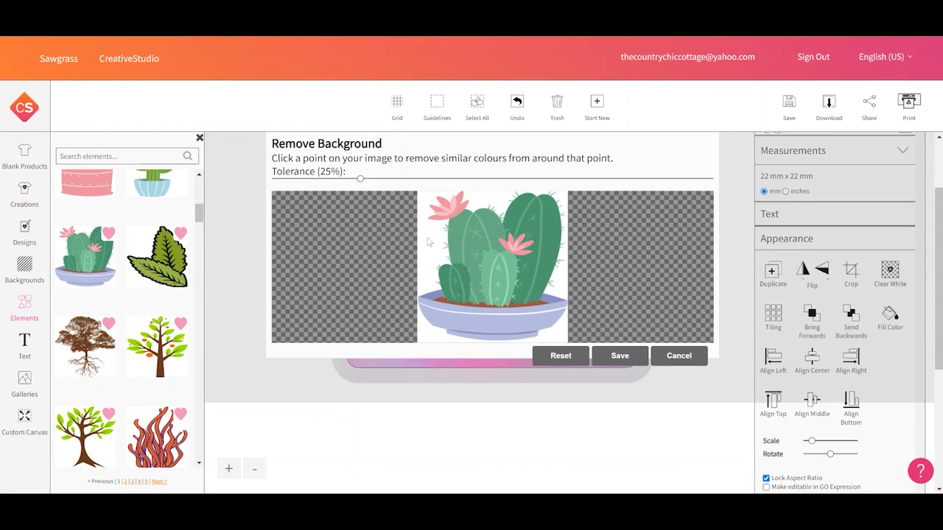
click(427, 240)
click(490, 198)
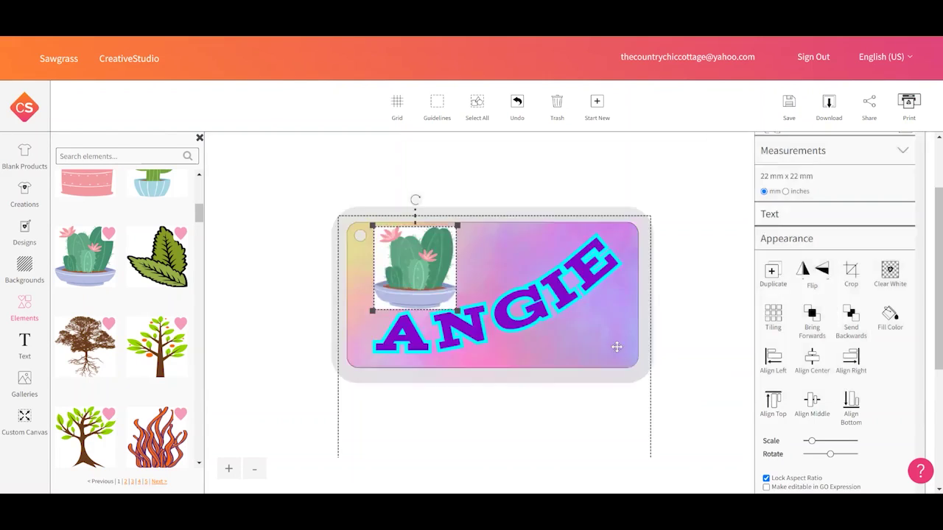
click(619, 353)
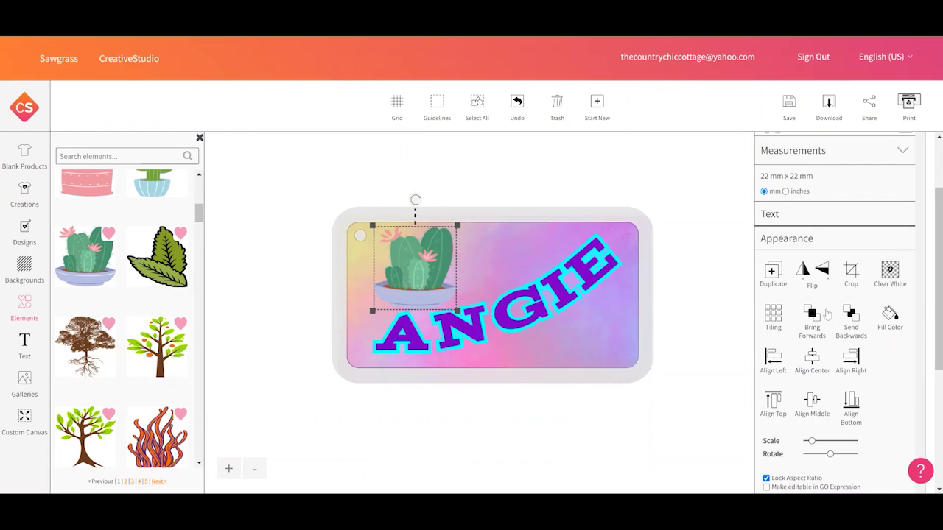
- Select the pastel background image and briefly toggle the grid overlay on and off
scroll(858, 374, down, 1)
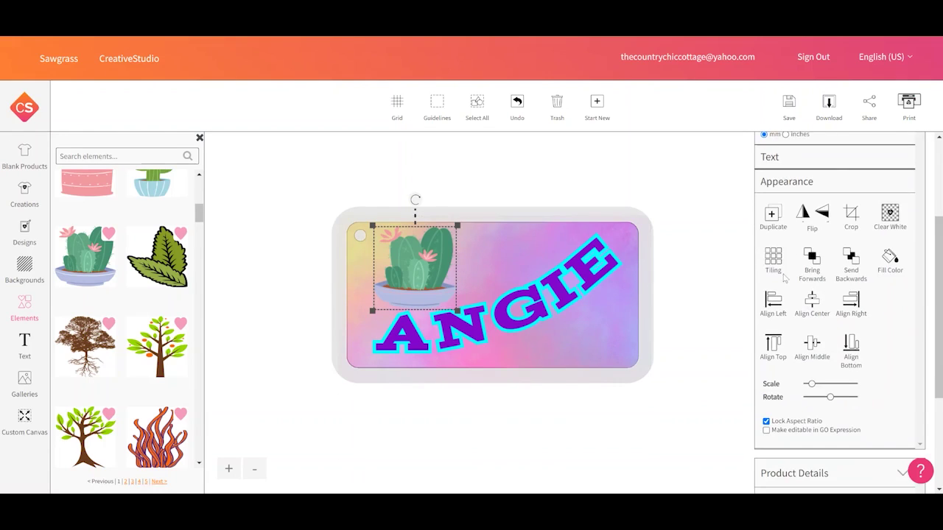
scroll(856, 376, down, 1)
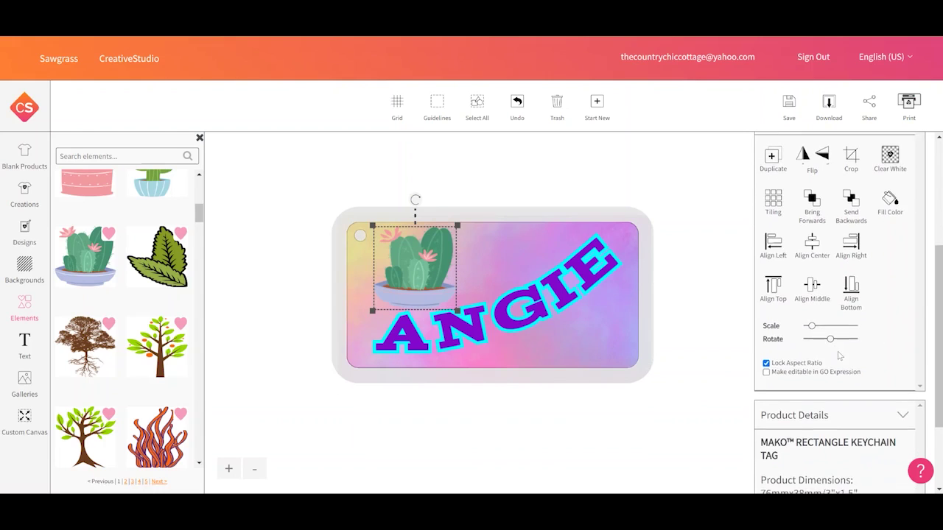
scroll(836, 352, down, 2)
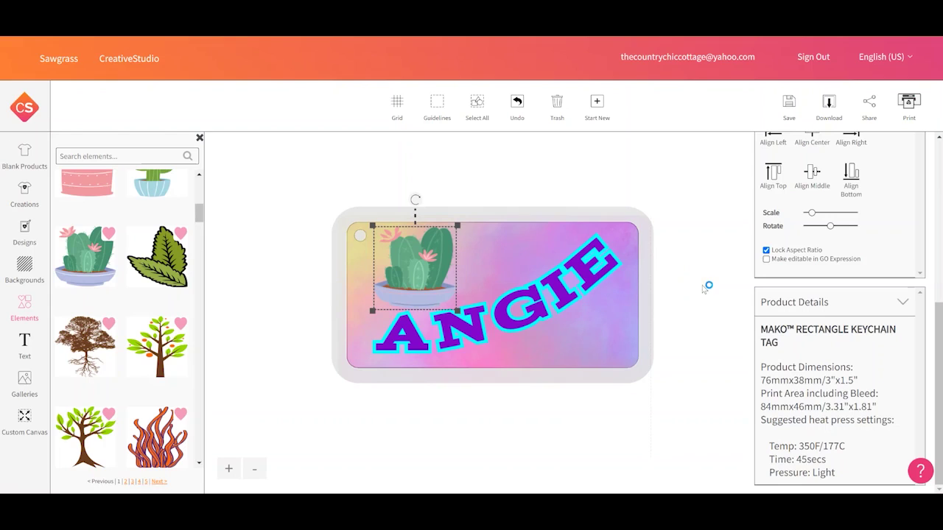
click(627, 333)
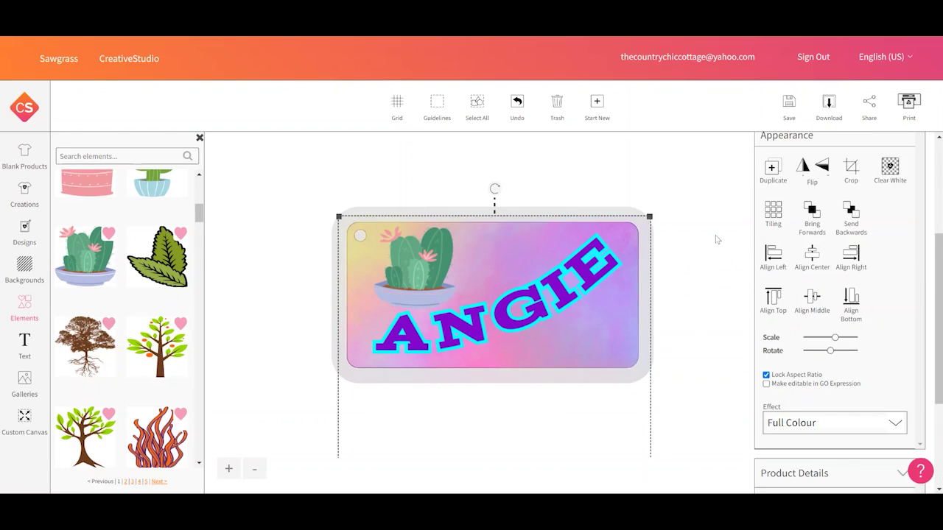
click(397, 108)
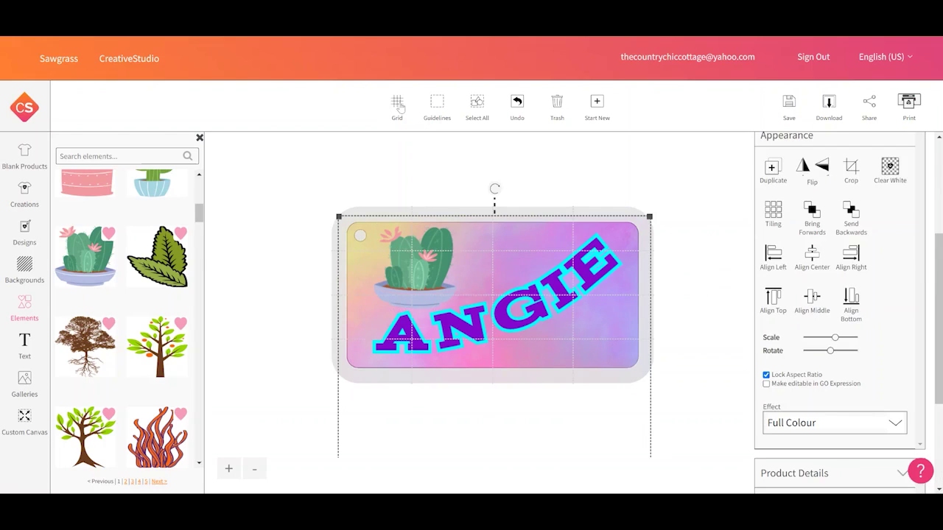
click(398, 107)
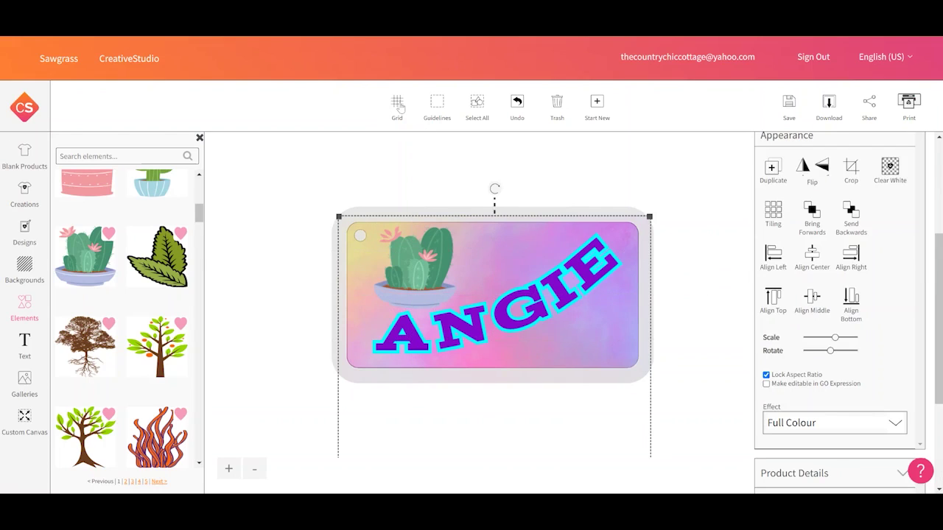
- Select the ANGIE text and change its outline from cyan to white
click(442, 105)
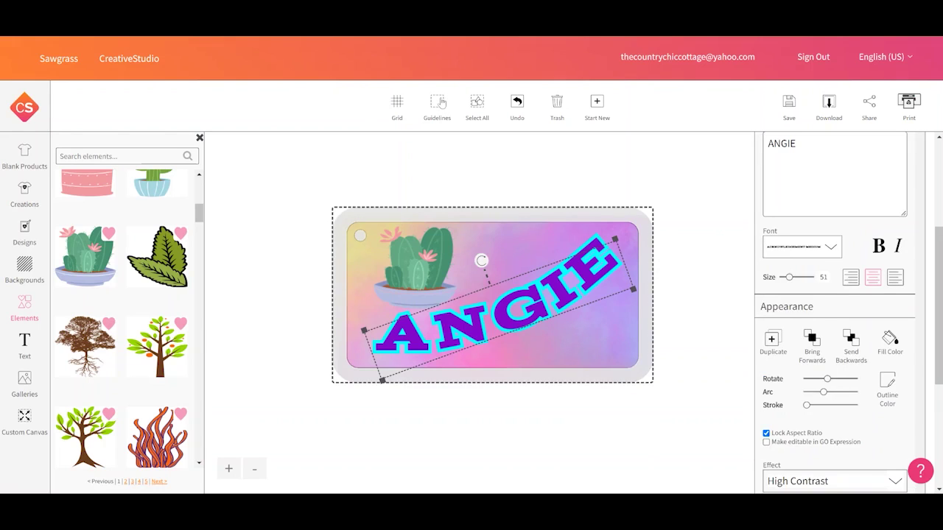
click(593, 351)
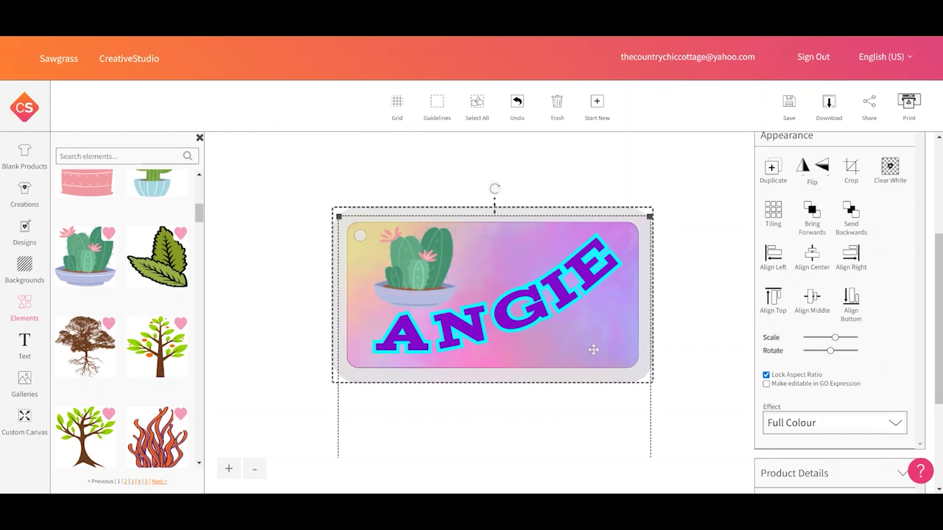
click(335, 205)
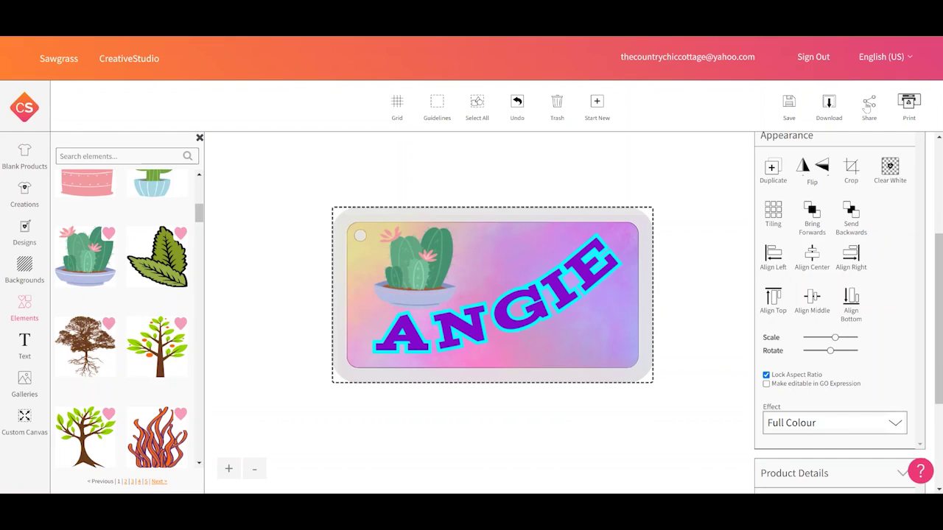
drag(938, 334, 938, 292)
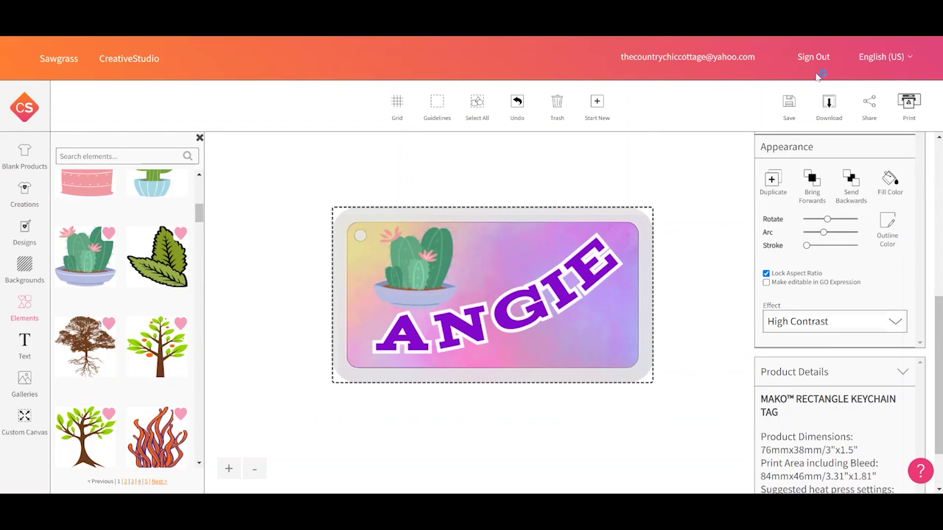
- Set print copies to 6, product to Acrylic and paper to TruePix Classic
click(911, 103)
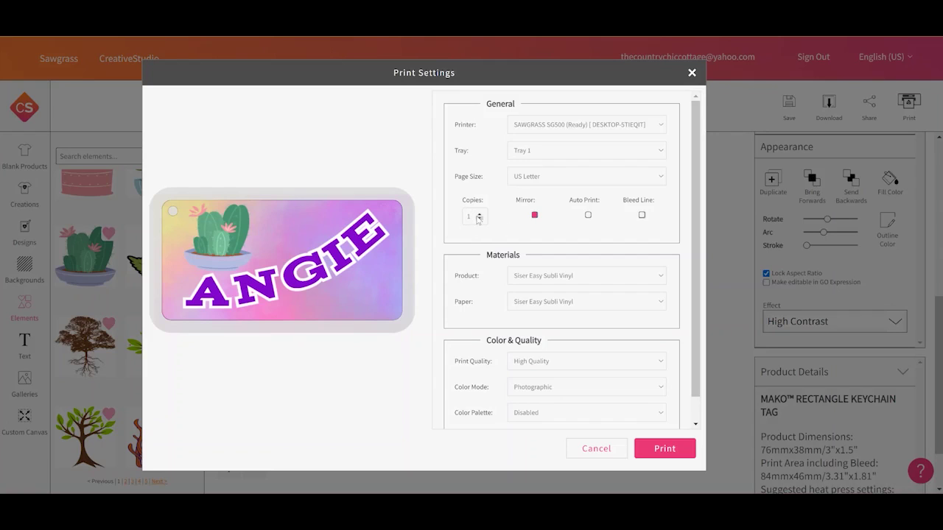
click(479, 215)
click(519, 275)
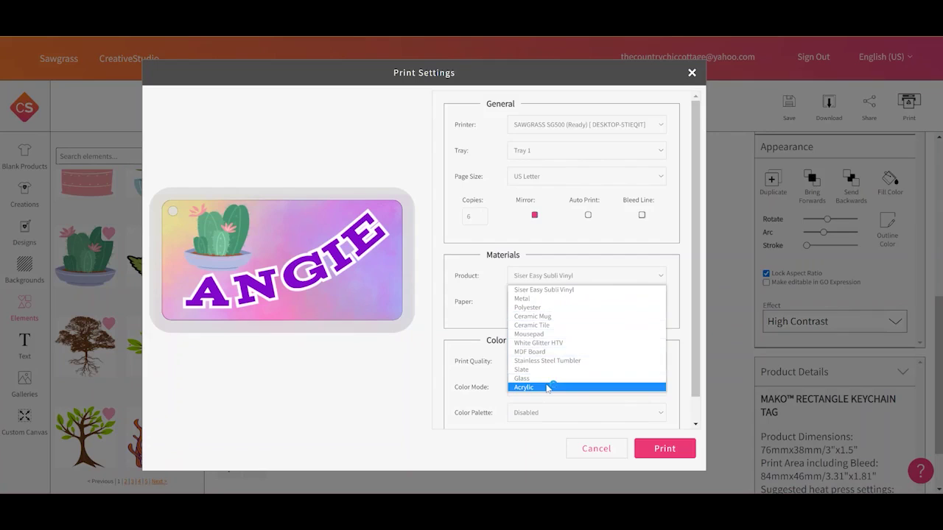
click(547, 387)
click(589, 301)
click(589, 301)
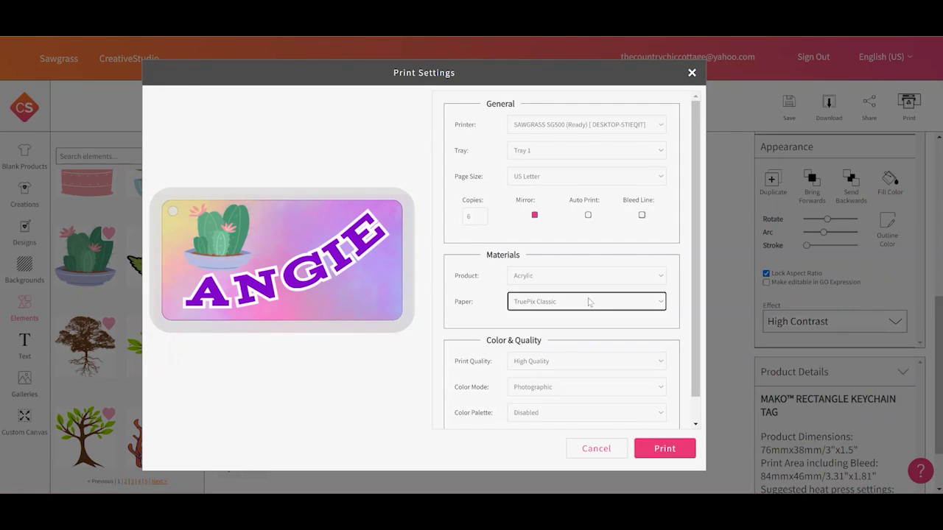
- Leave the Color Palette Disabled, send the keychain to print and dismiss the confirmation
click(593, 125)
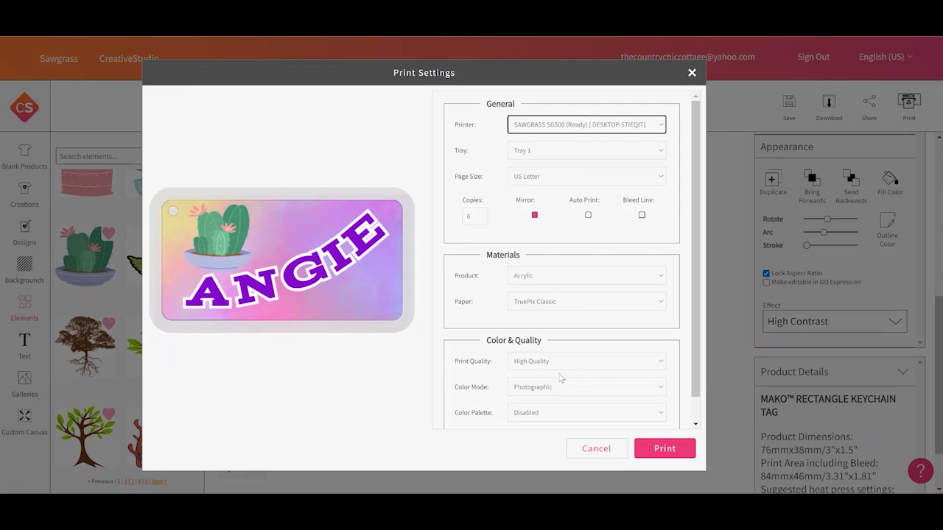
scroll(693, 328, down, 1)
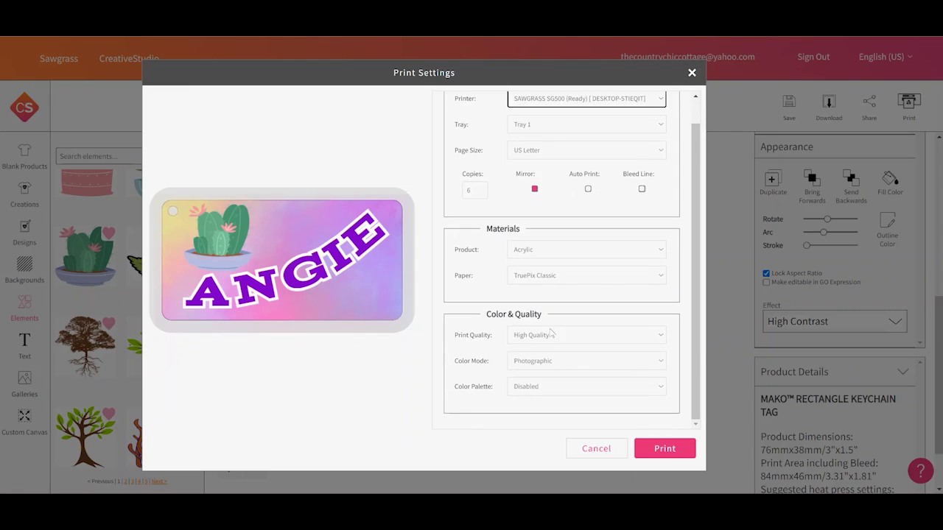
click(603, 390)
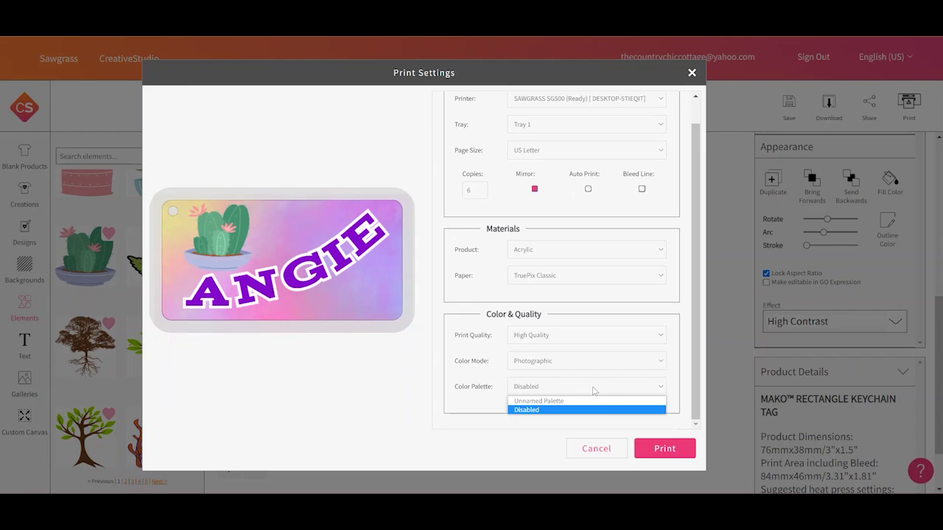
click(593, 391)
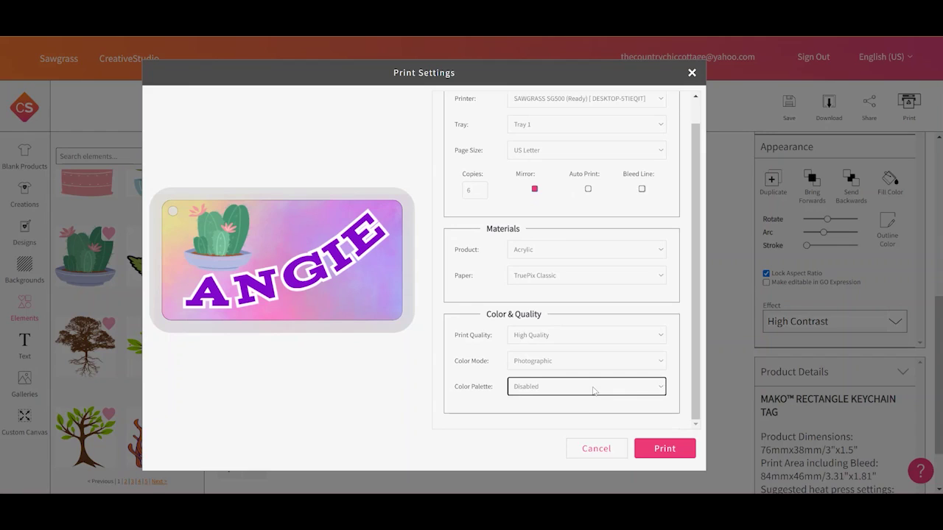
click(652, 448)
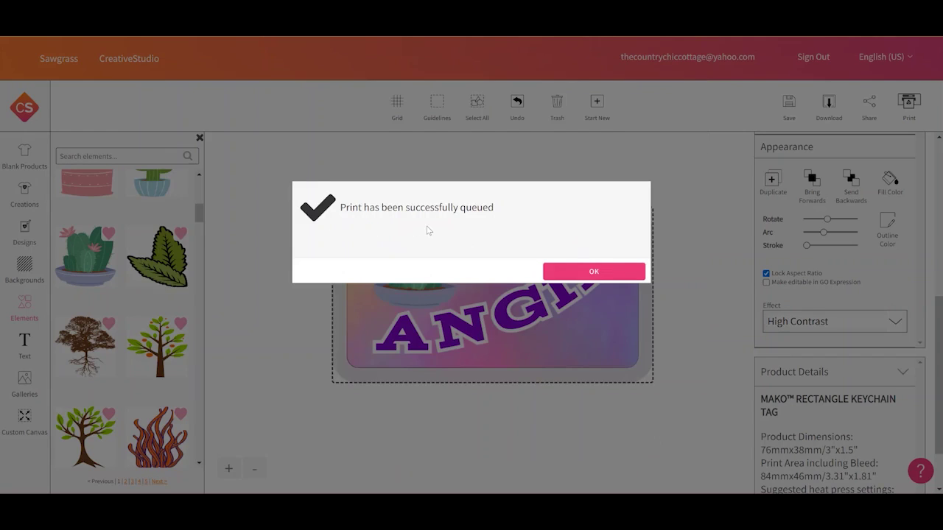
click(584, 272)
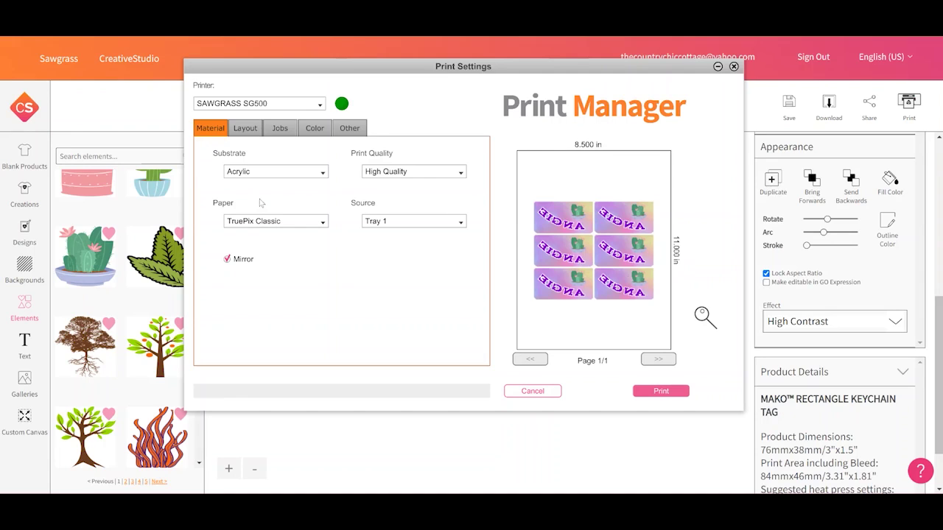
- Turn off Center and turn on Impose Margins, review Material and Jobs, then print the six copies
click(236, 132)
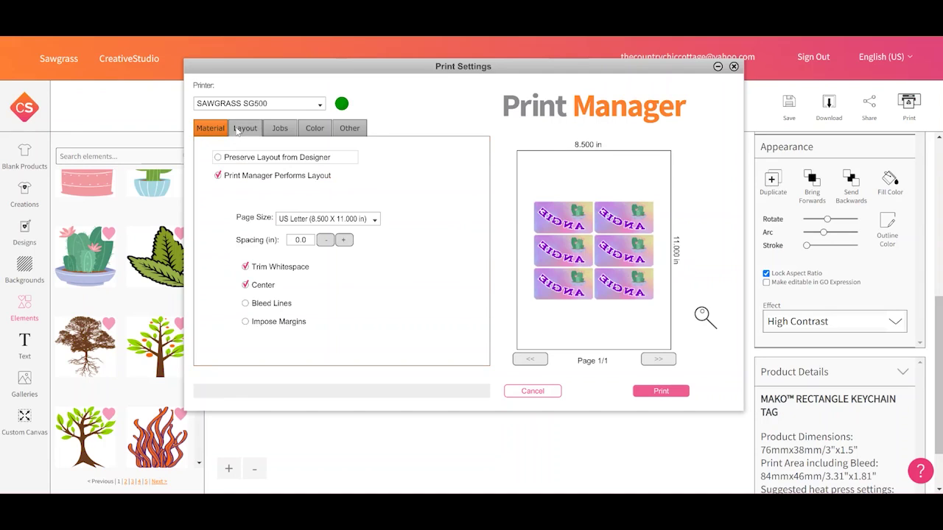
click(246, 287)
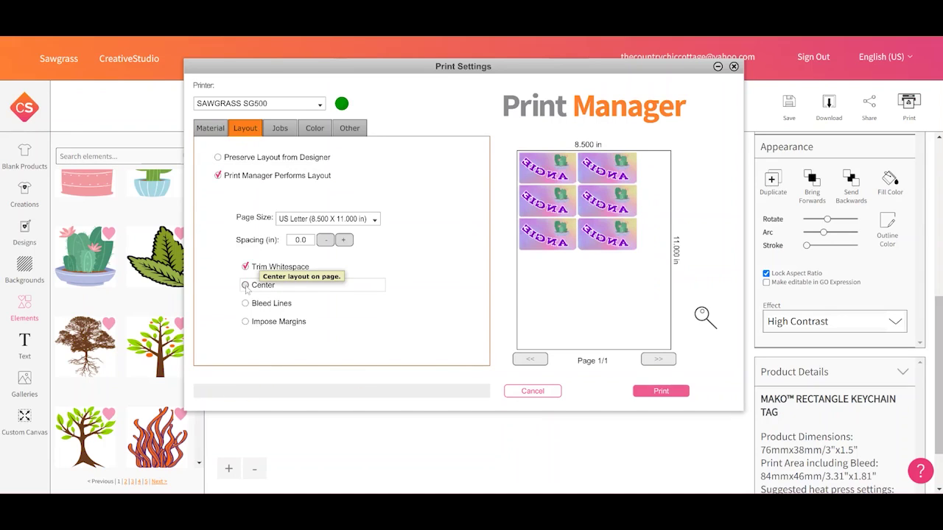
click(245, 321)
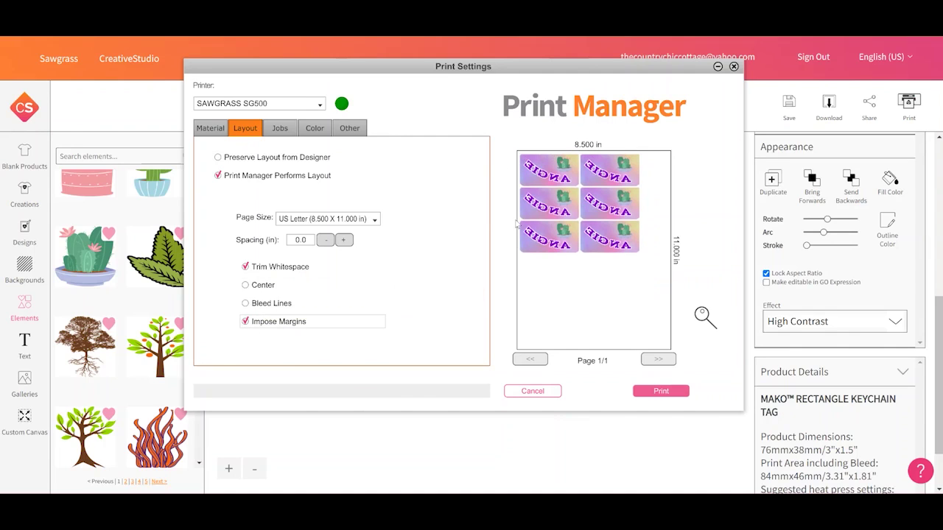
click(209, 127)
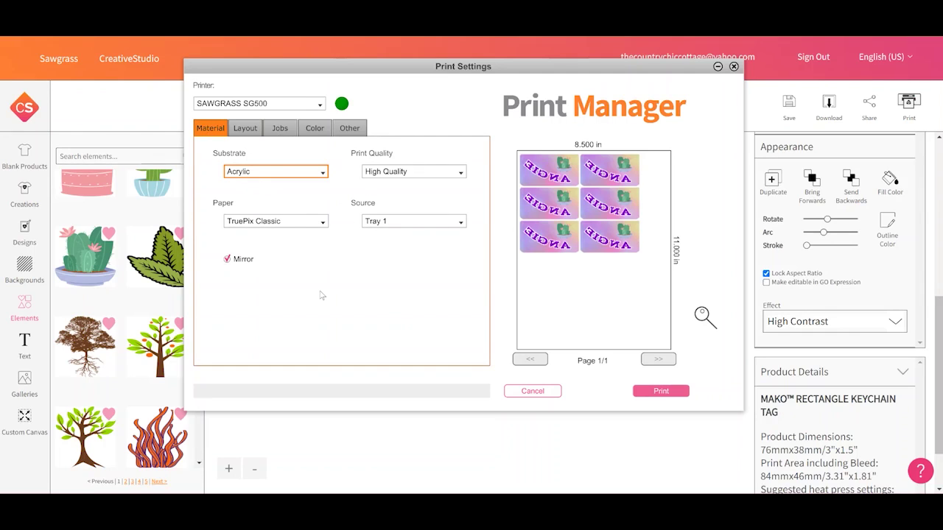
click(278, 130)
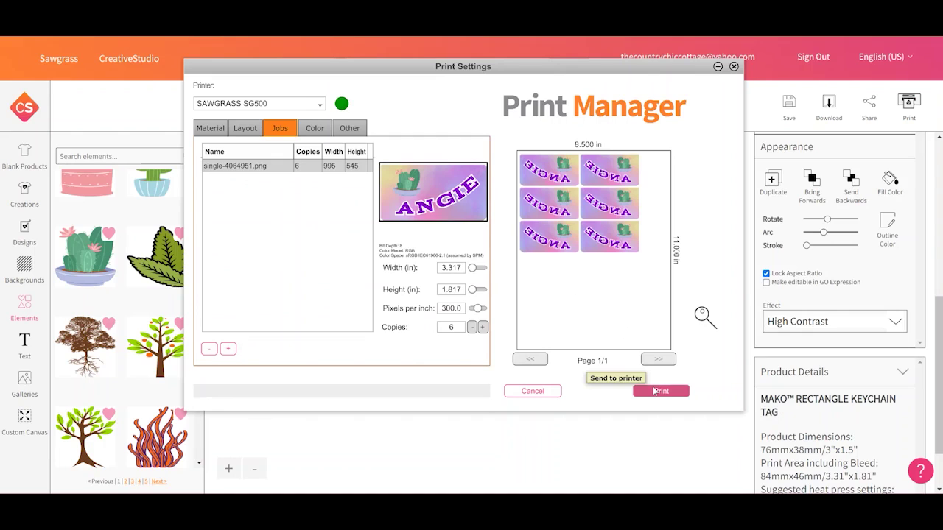
click(654, 391)
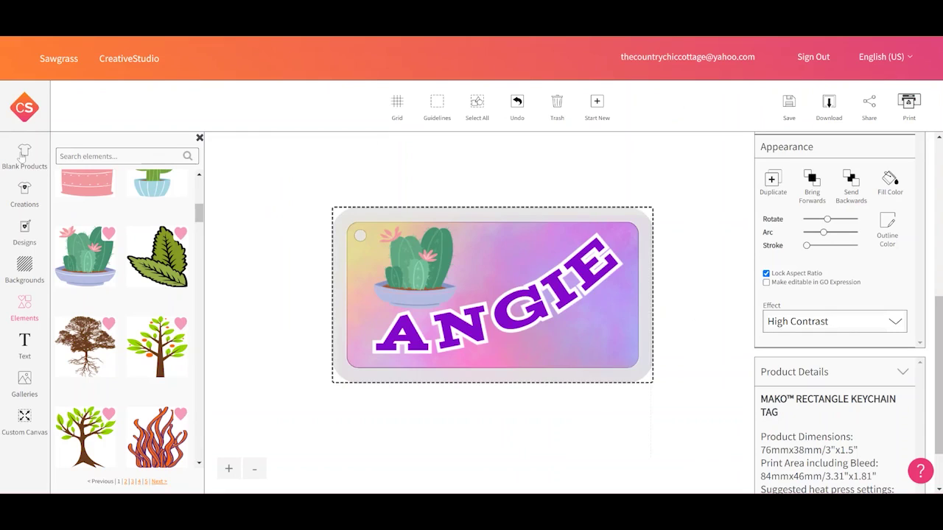
- Create a custom canvas in inches with width 8 and height 10
click(24, 418)
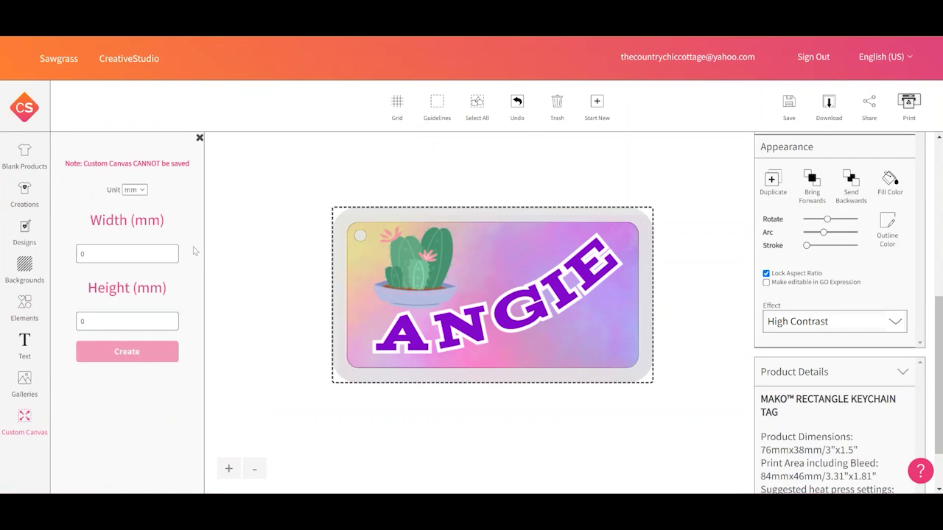
click(141, 190)
click(135, 203)
double_click(117, 254)
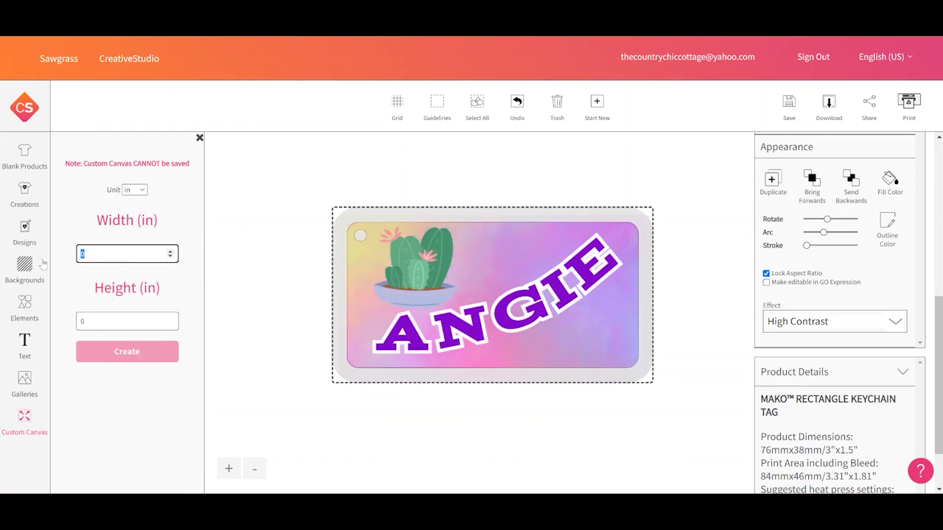
text(8)
key(Tab)
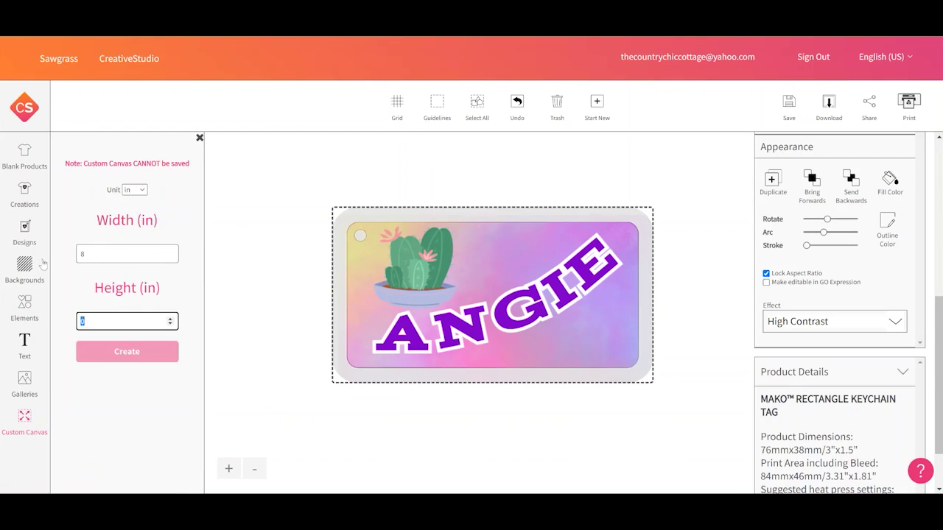
text(10)
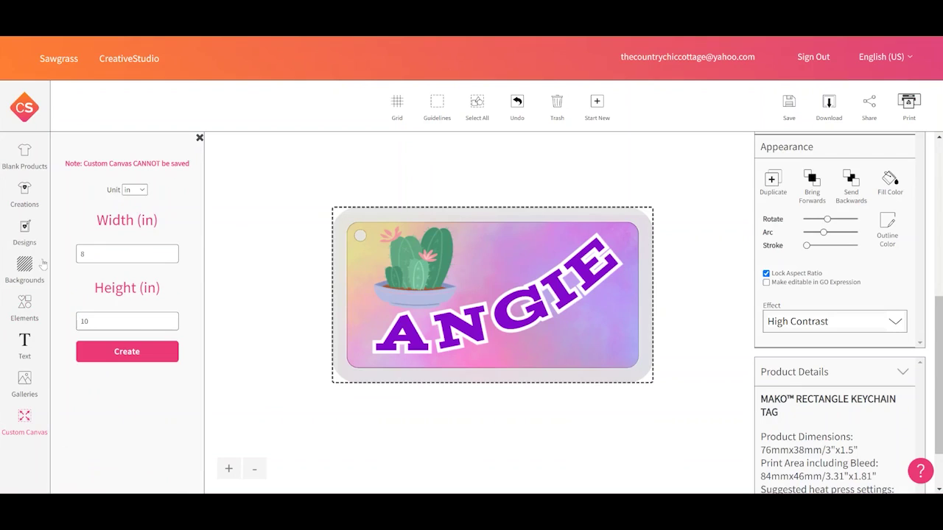
click(126, 352)
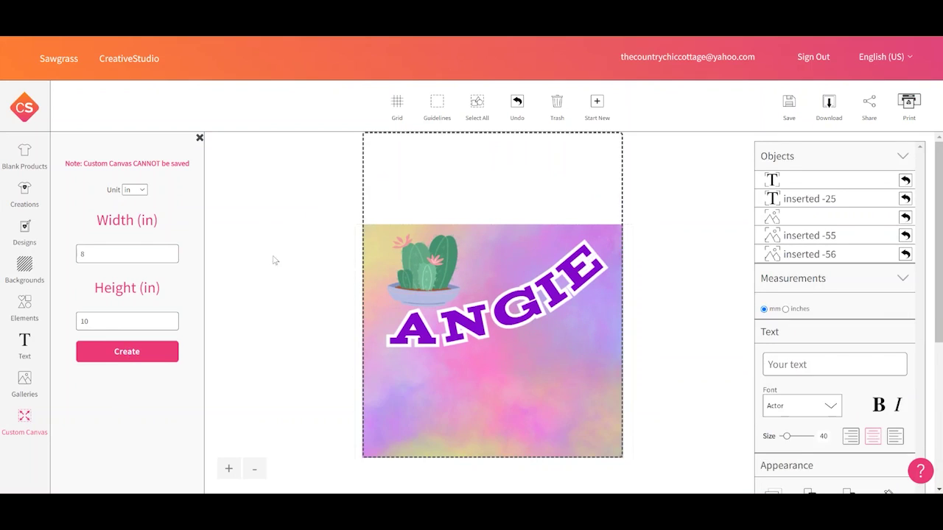
click(598, 105)
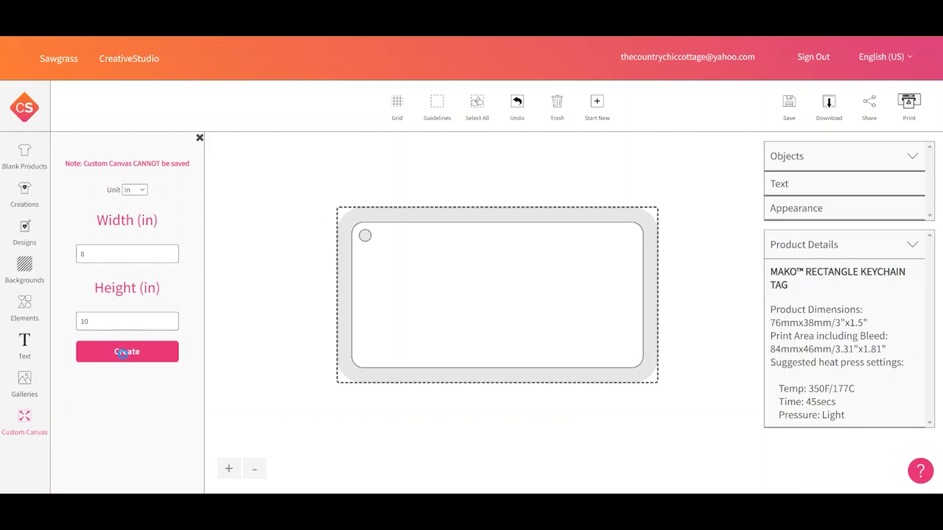
- Start a new blank keychain tag design, discarding the custom canvas
click(123, 352)
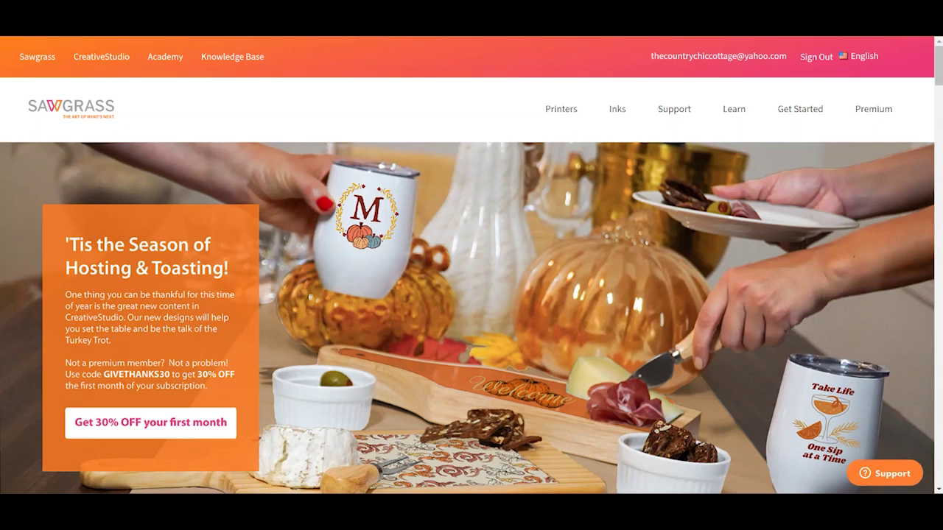
- Open Get Premium from the Premium menu and scroll to the $19.95 monthly and $16.66 annual plans
mouse_move(873, 109)
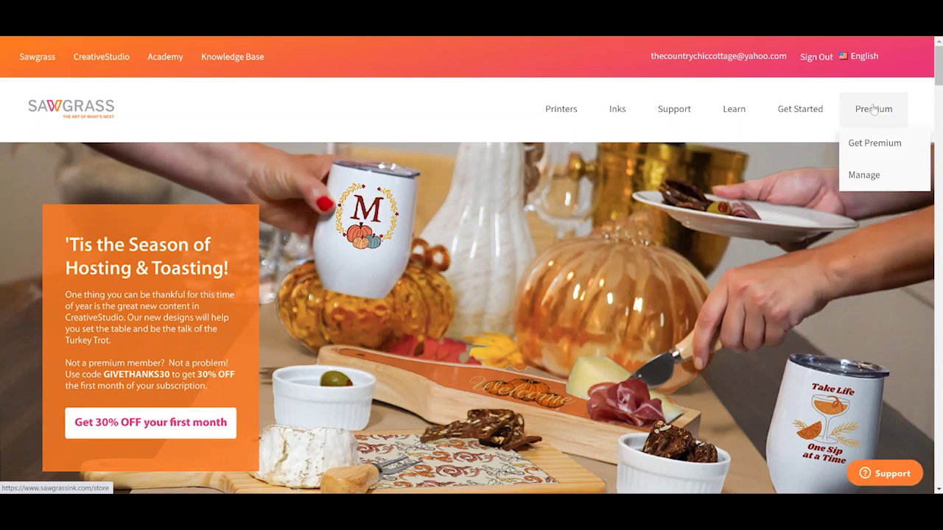
click(871, 145)
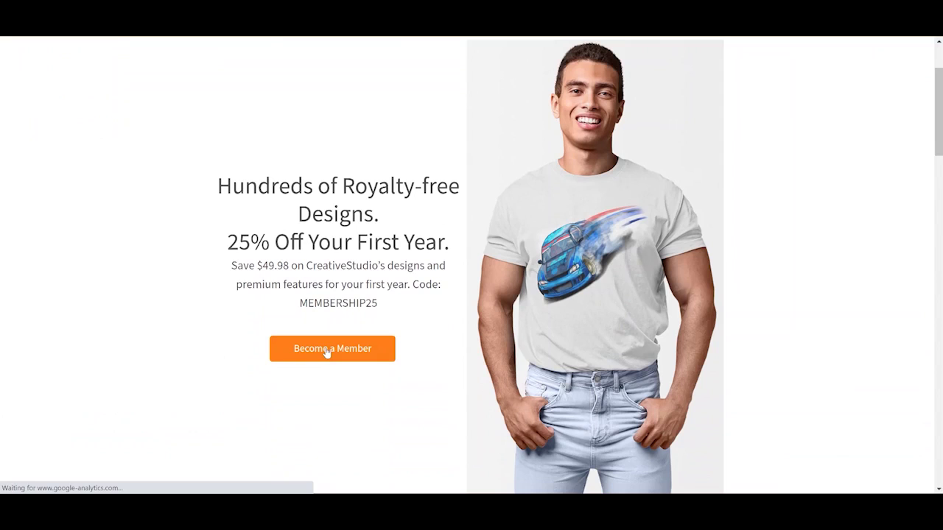
scroll(442, 346, down, 5)
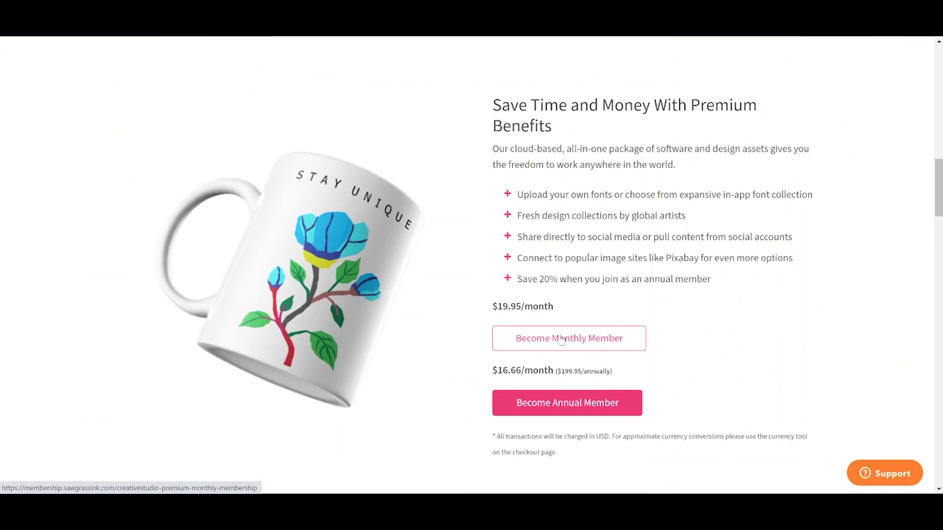